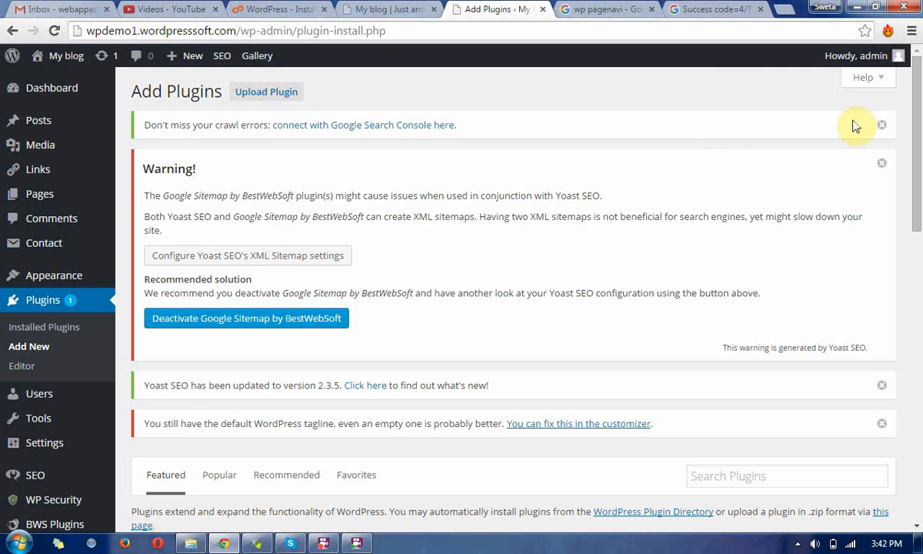
- Search the plugin directory for "wordfence" and view the matching plugins
left_click_drag(915, 151, 916, 228)
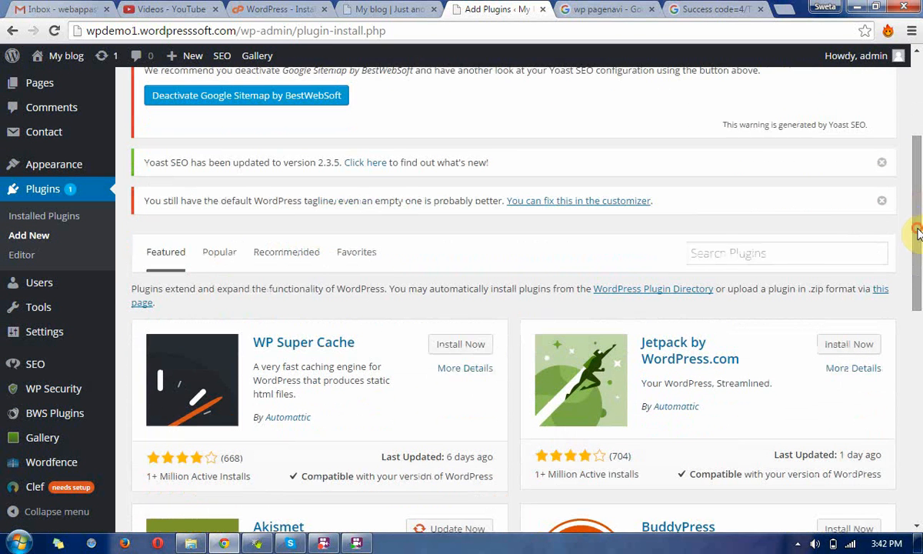
left_click(810, 253)
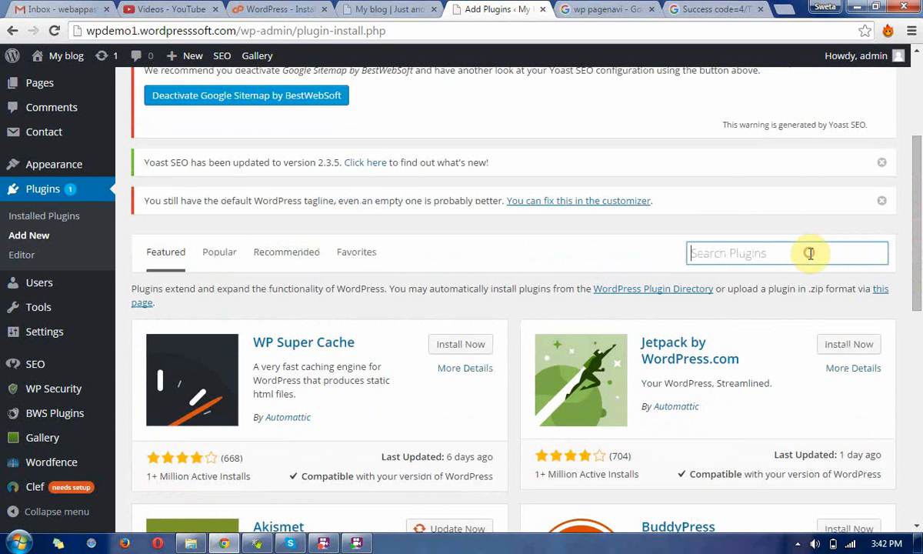
type("wo")
key("Down")
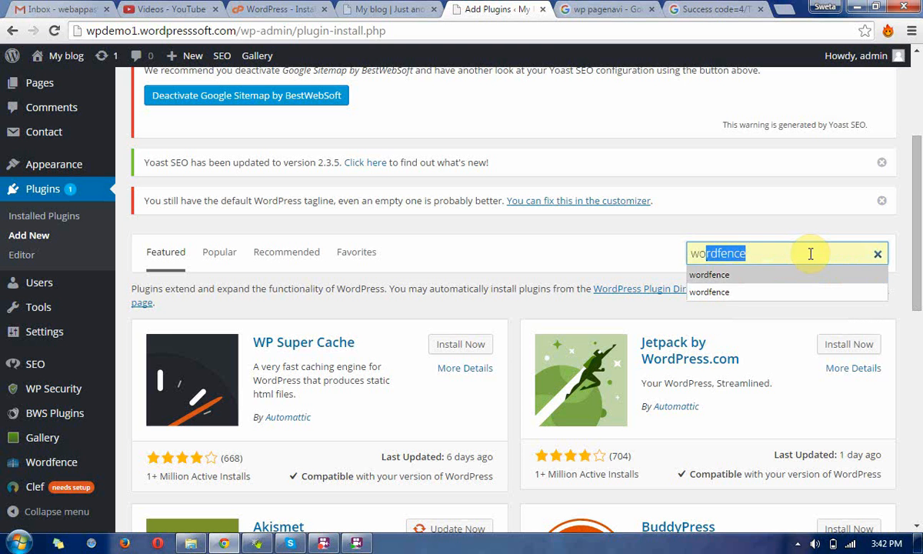
key("Return")
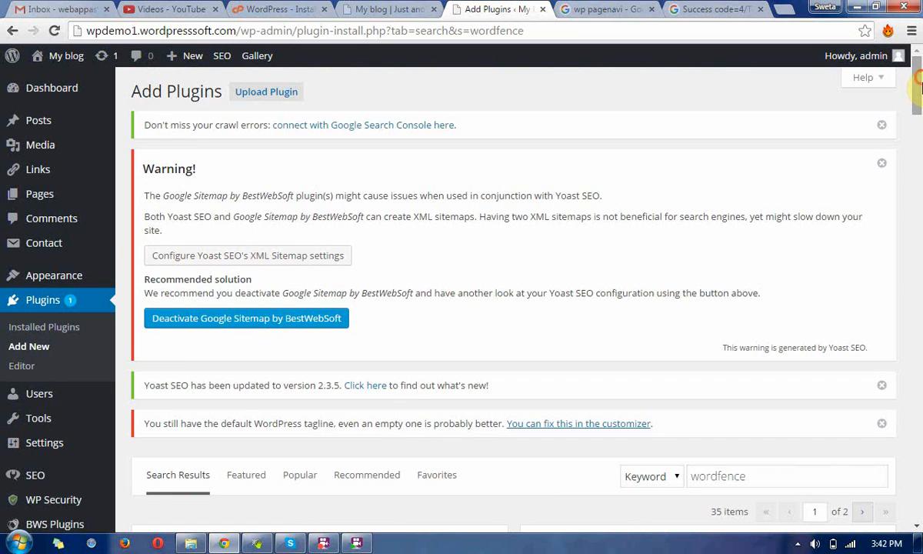
left_click_drag(919, 88, 918, 119)
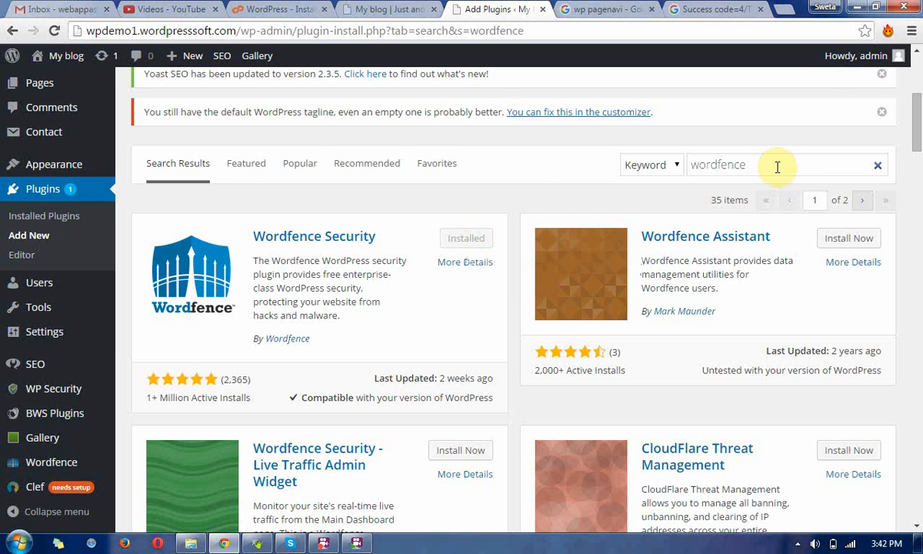
- Search the plugin directory for "all in one security plugin" and look through the matching plugins
left_click_drag(776, 167, 665, 168)
type("a")
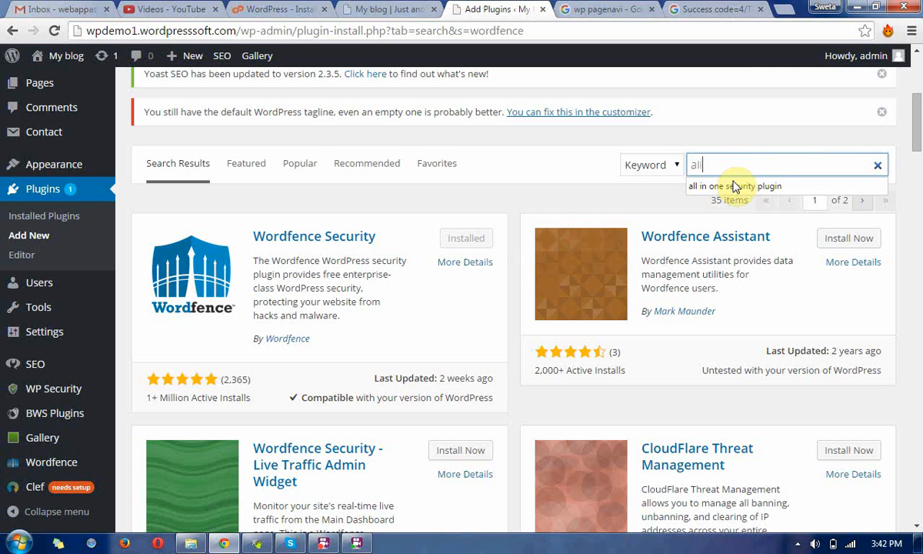
type("ll")
left_click(740, 186)
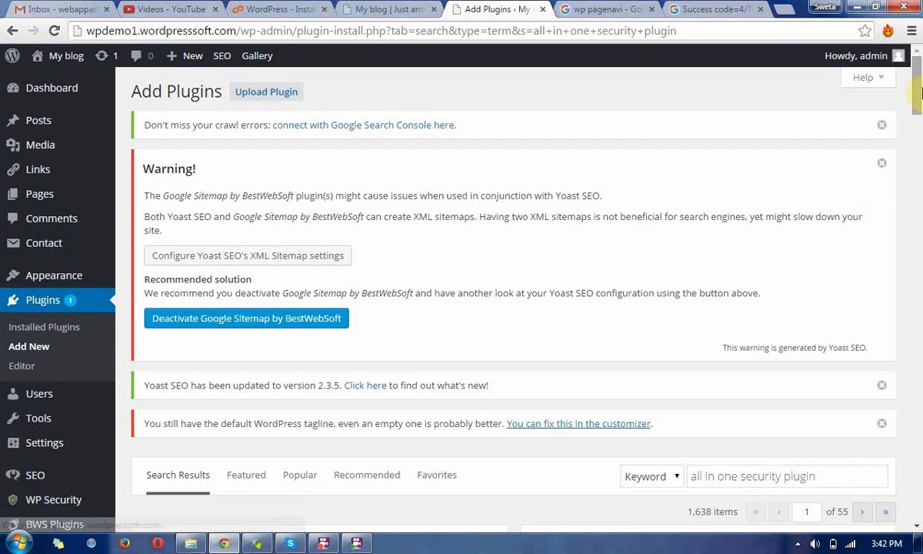
left_click_drag(916, 95, 919, 138)
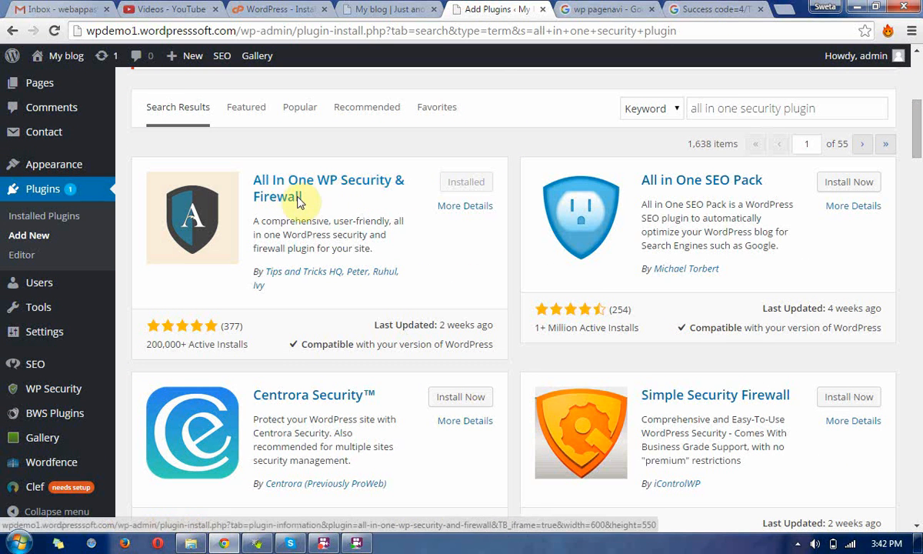
left_click_drag(917, 127, 919, 205)
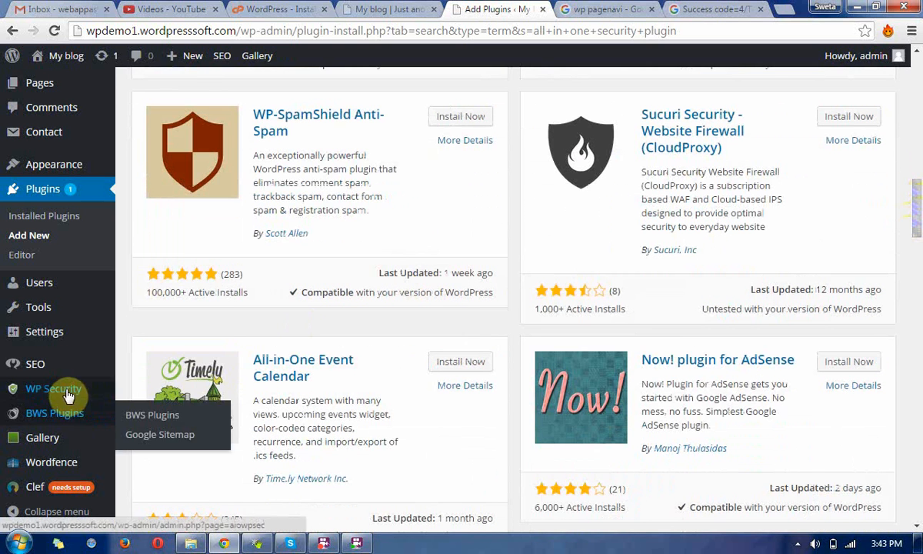
- Enable manual approval of new registrations in WP Security's User Registration settings and save the settings
mouse_move(68, 396)
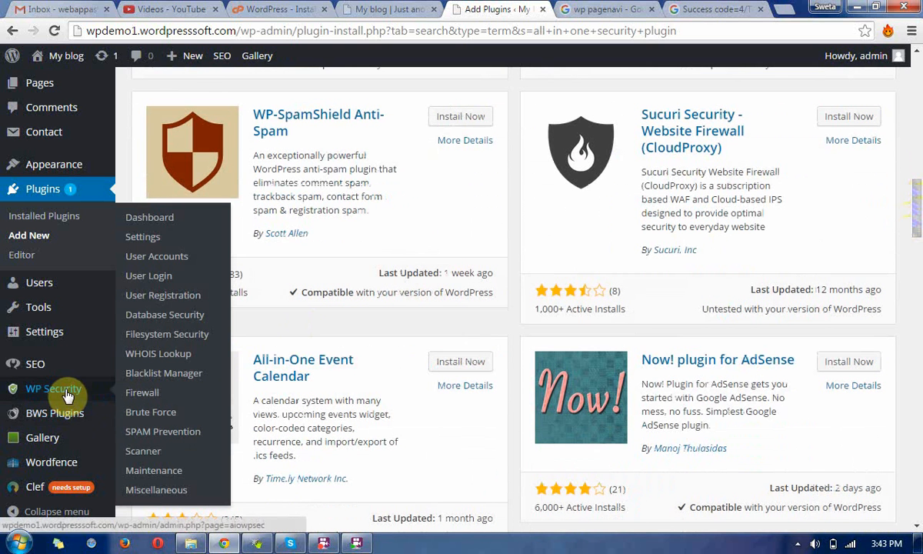
left_click(172, 302)
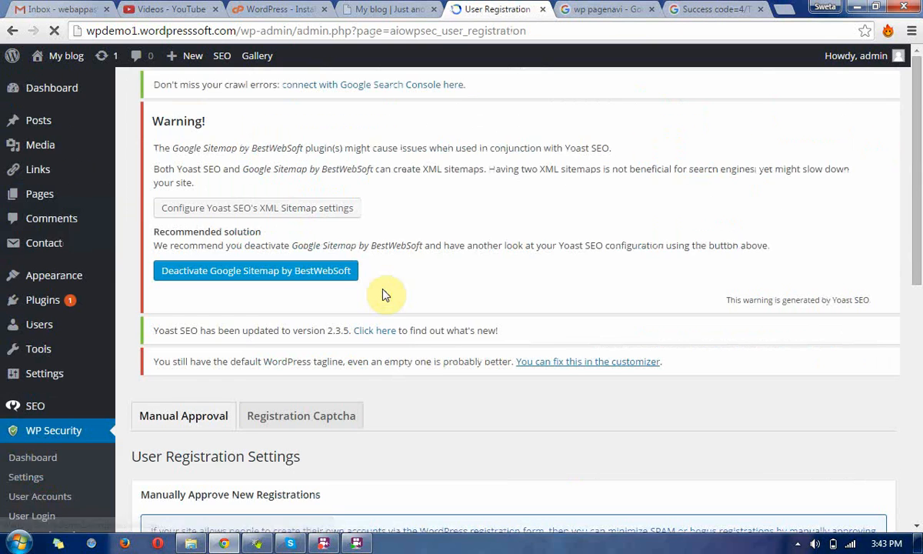
left_click_drag(918, 238, 919, 355)
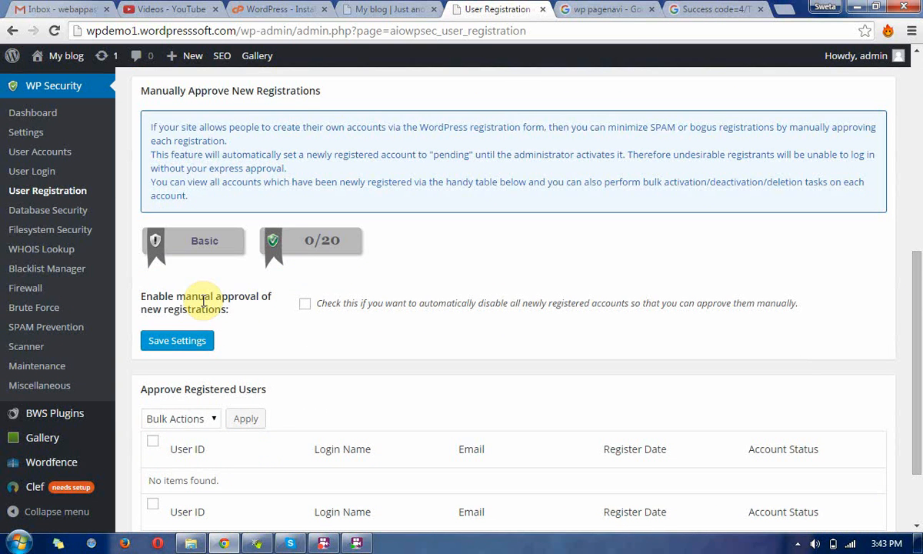
left_click(305, 305)
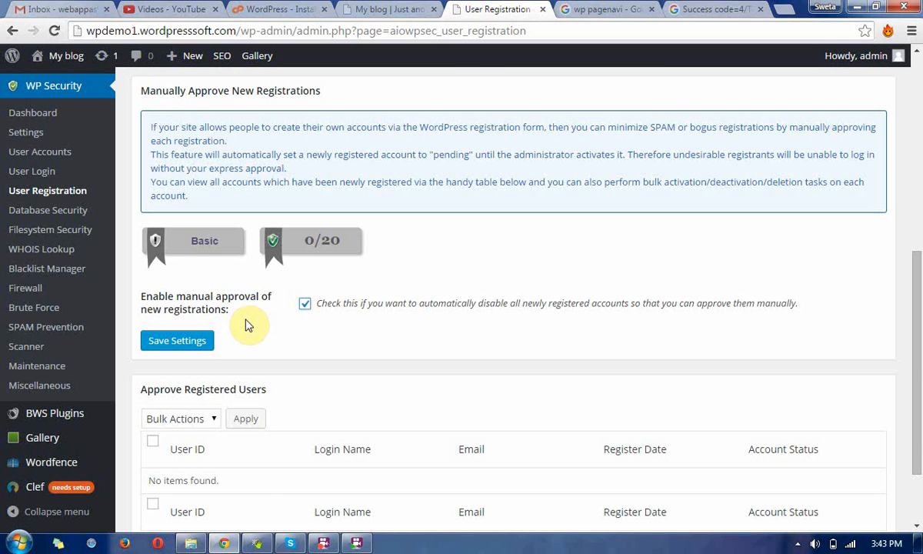
left_click(181, 340)
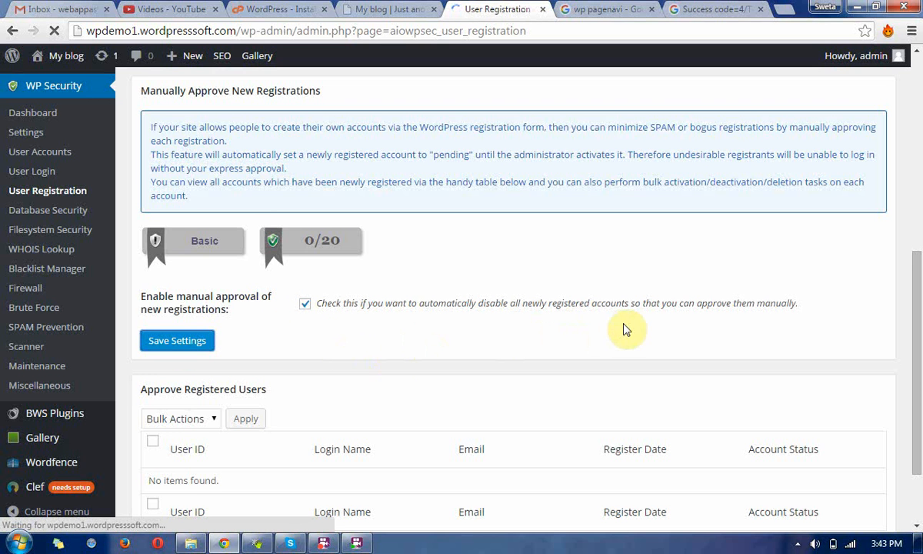
scroll(920, 228, "down", 3)
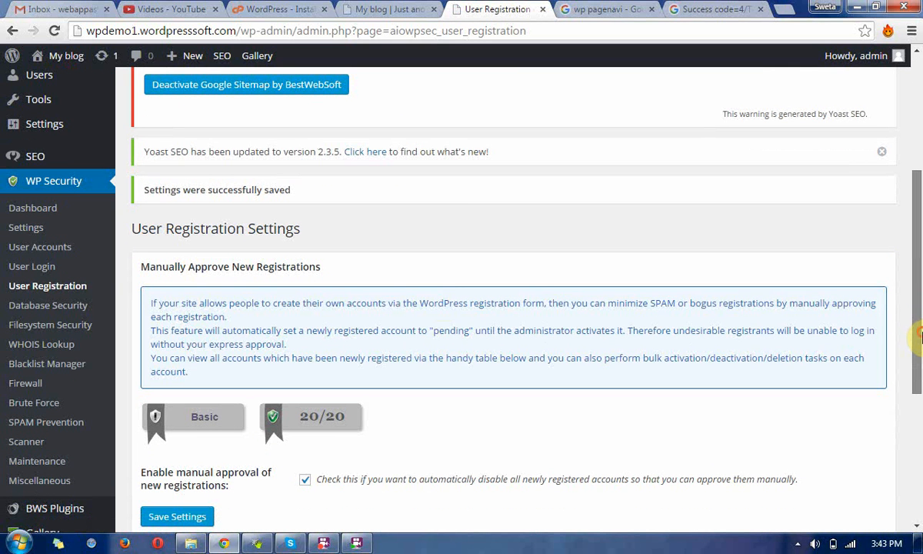
- In WP Security's Database Security settings, enter wpdemo1_ as the new database table prefix
left_click(58, 311)
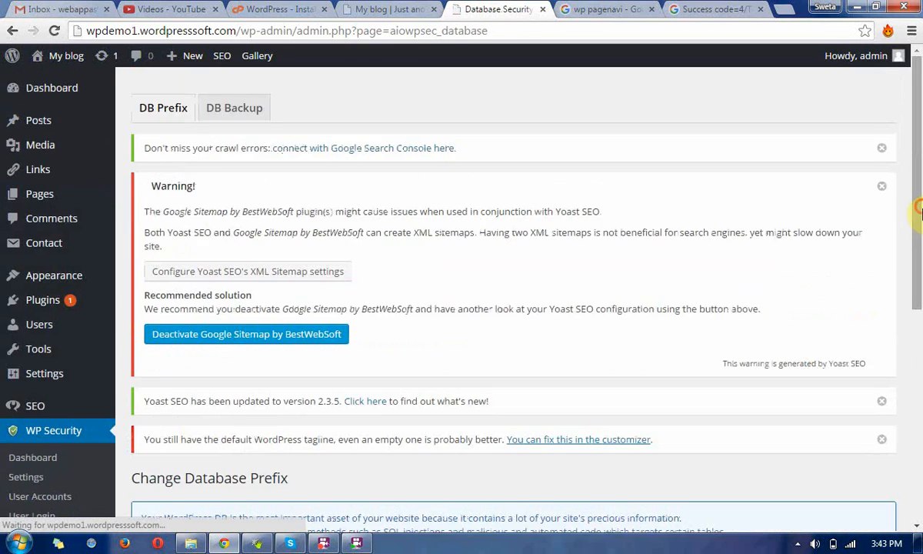
left_click_drag(920, 212, 919, 427)
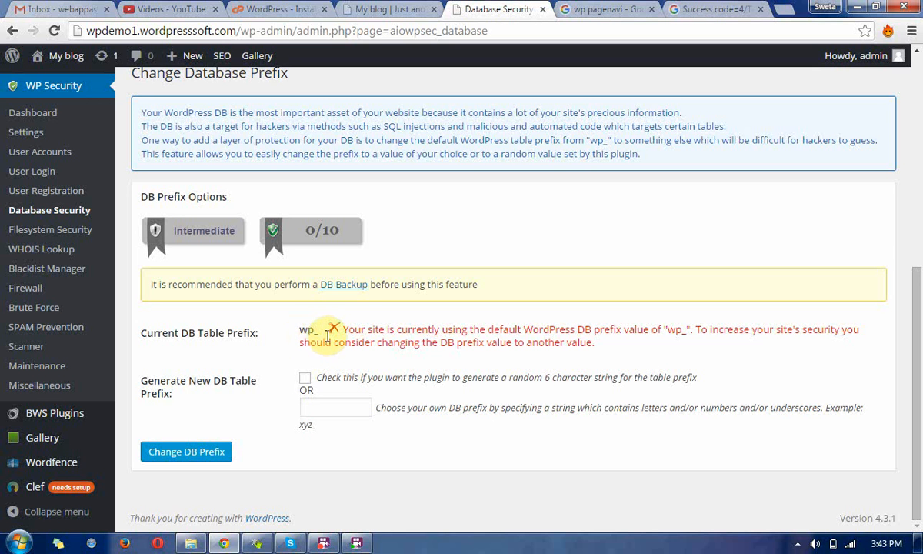
left_click_drag(322, 329, 302, 329)
key("ctrl+c")
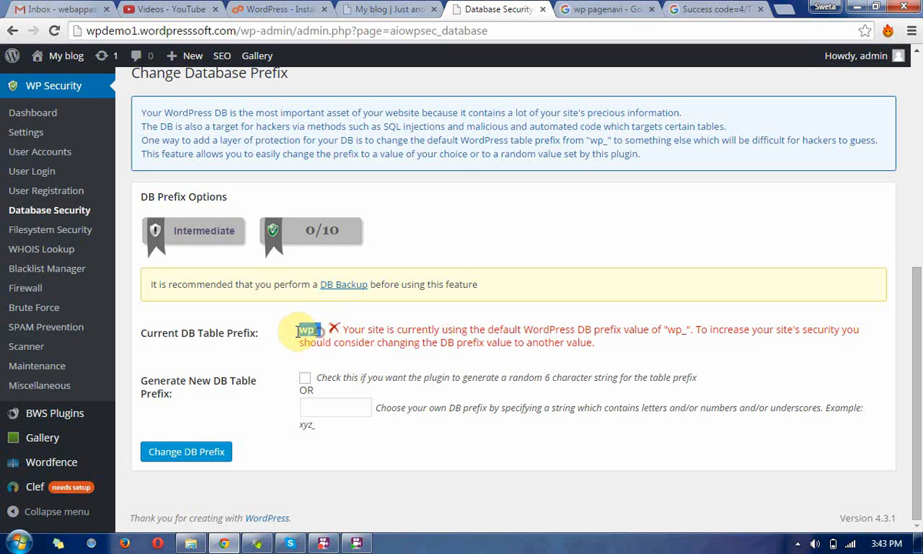
left_click(342, 408)
key("ctrl+v")
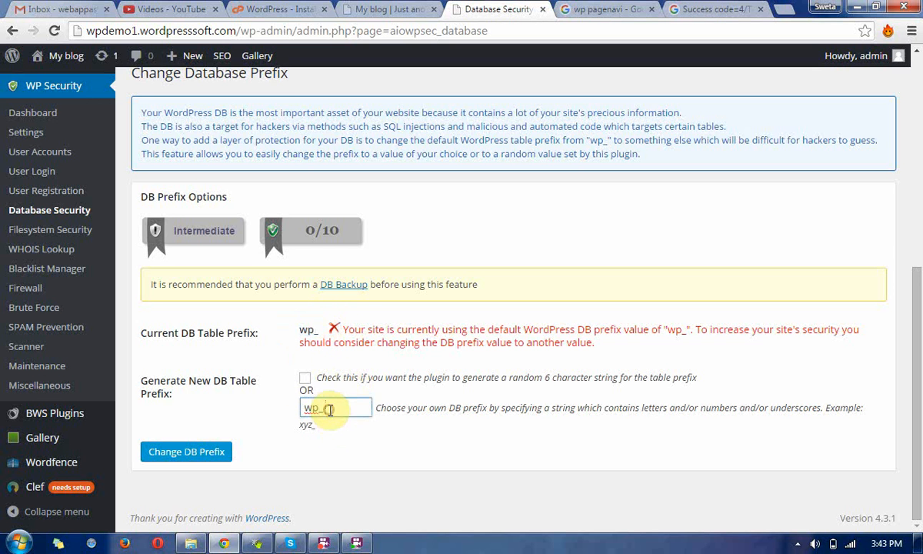
left_click_drag(318, 408, 278, 415)
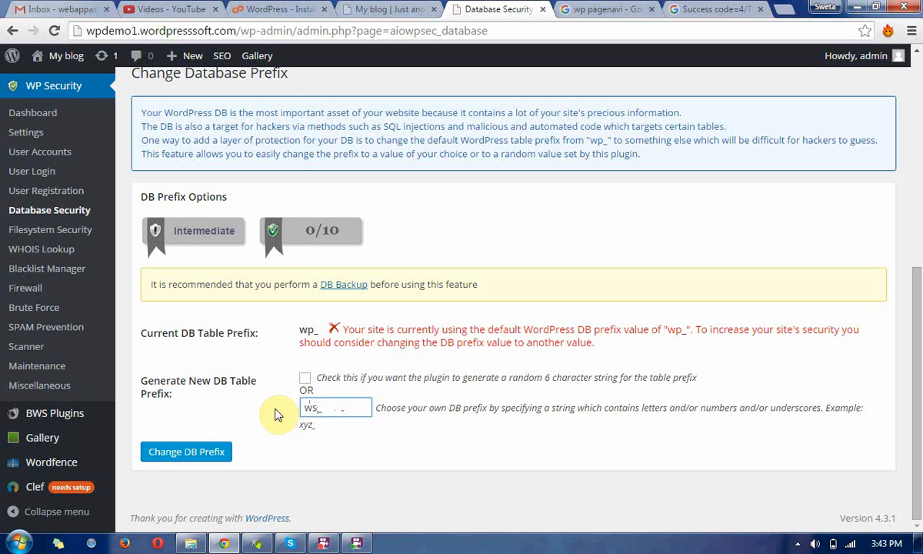
type("ws_")
key("Left")
key("BackSpace")
type("pdemo1")
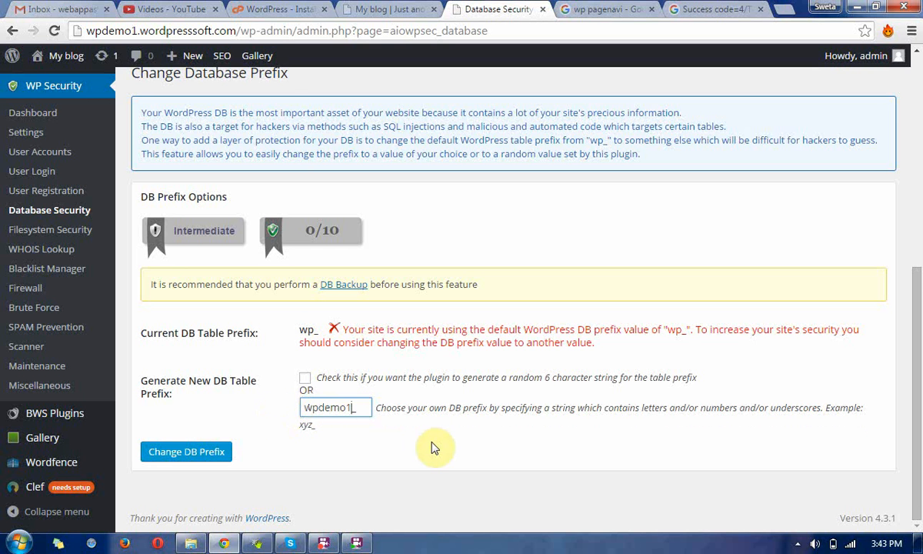
- Apply the database prefix change and review the log of its operations
left_click(186, 455)
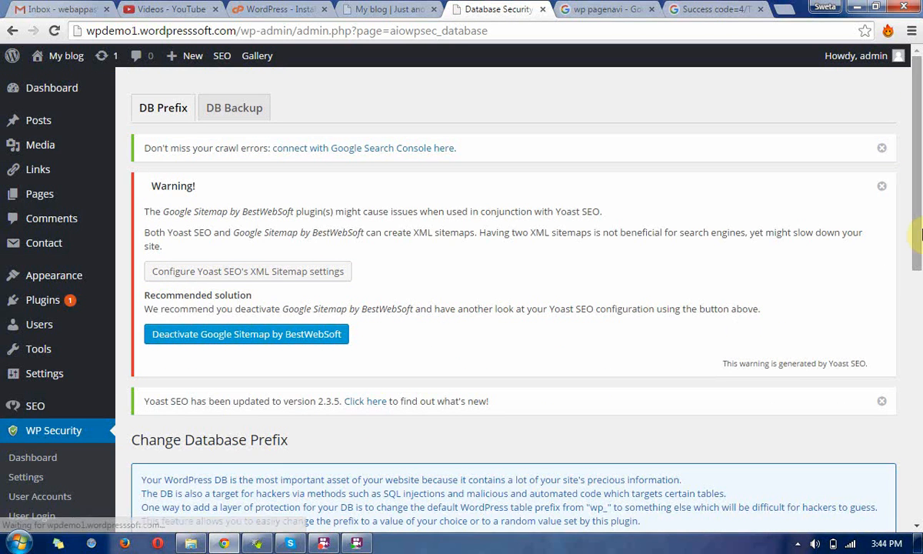
left_click_drag(913, 231, 917, 460)
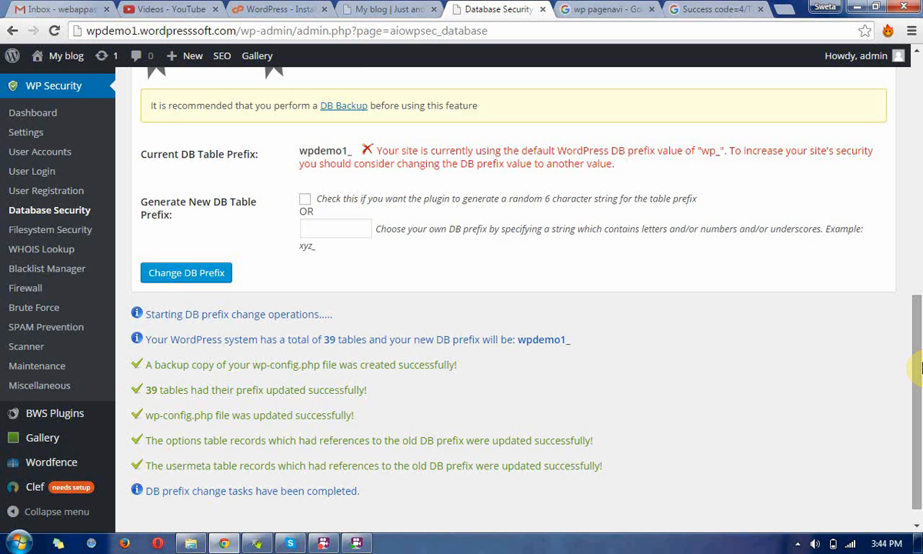
scroll(915, 366, "down", 1)
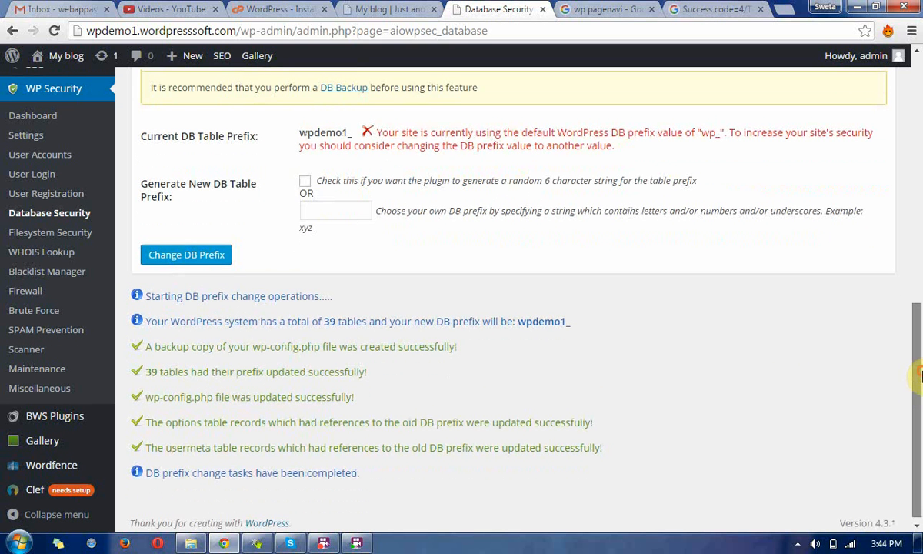
- Open Filesystem Security, dismiss the Yoast SEO tour, and examine the current and recommended permissions of the WordPress files and folders
left_click(59, 240)
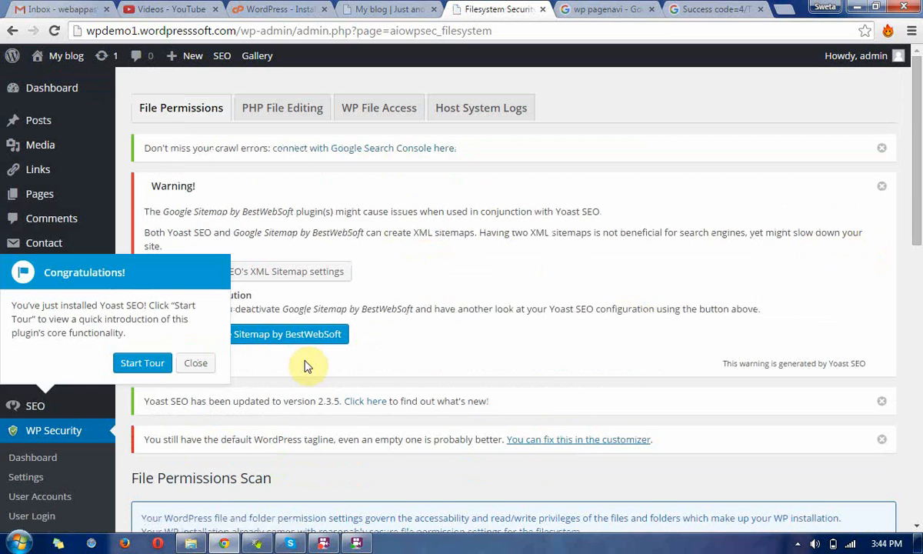
left_click(195, 362)
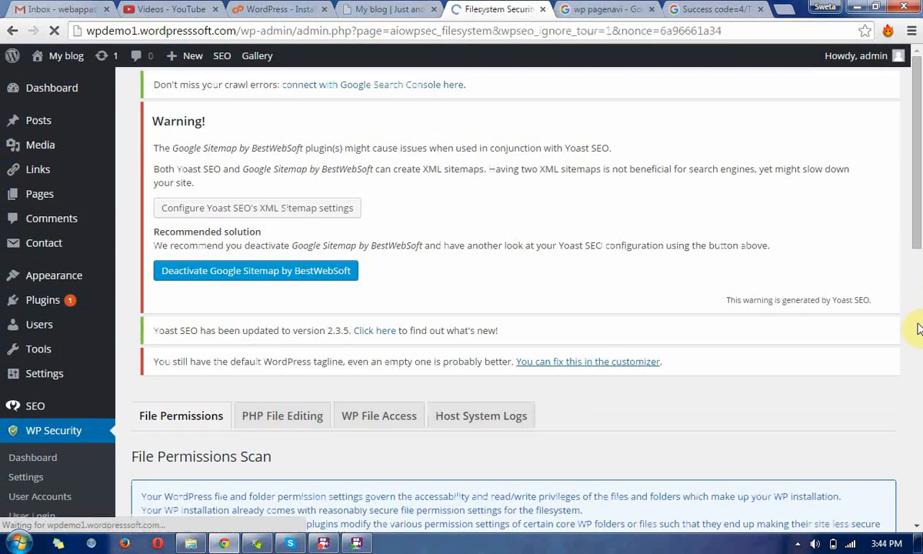
scroll(914, 339, "down", 7)
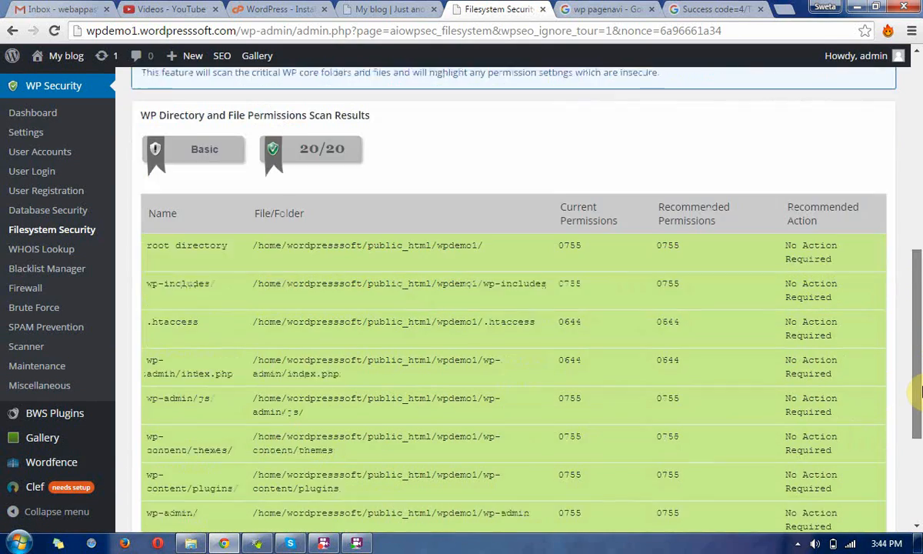
scroll(917, 391, "down", 3)
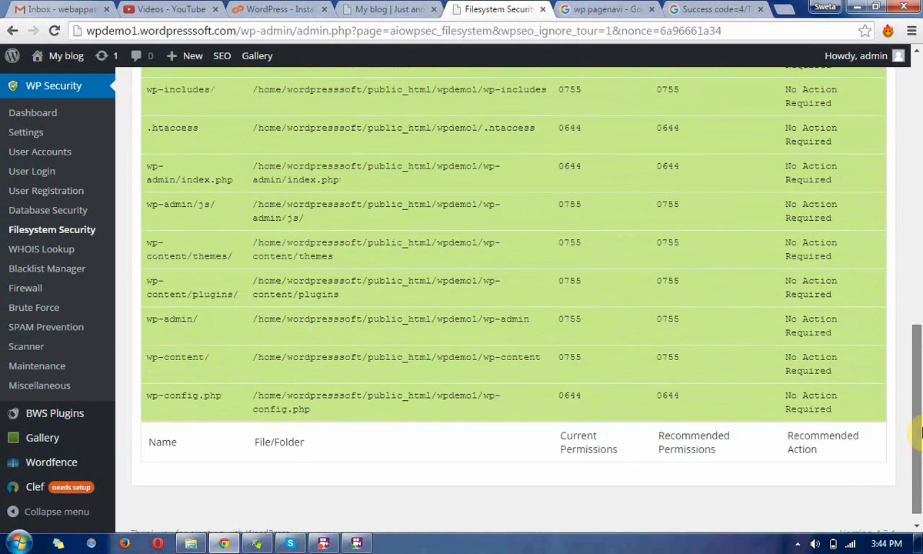
scroll(918, 415, "up", 3)
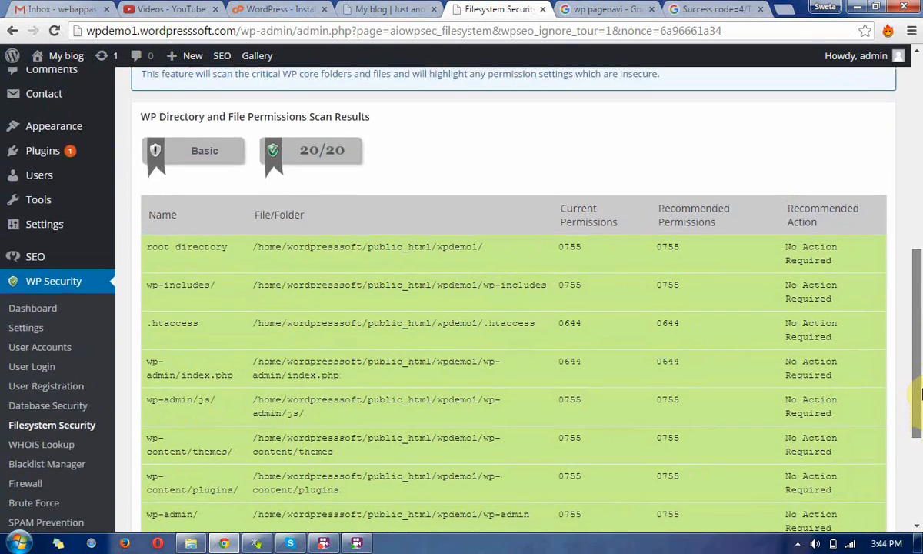
scroll(919, 394, "down", 2)
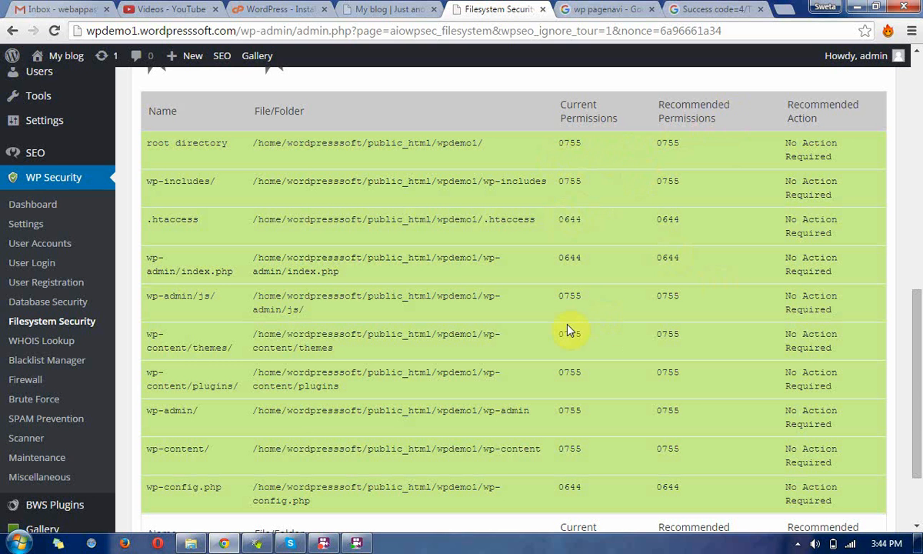
left_click_drag(918, 371, 917, 340)
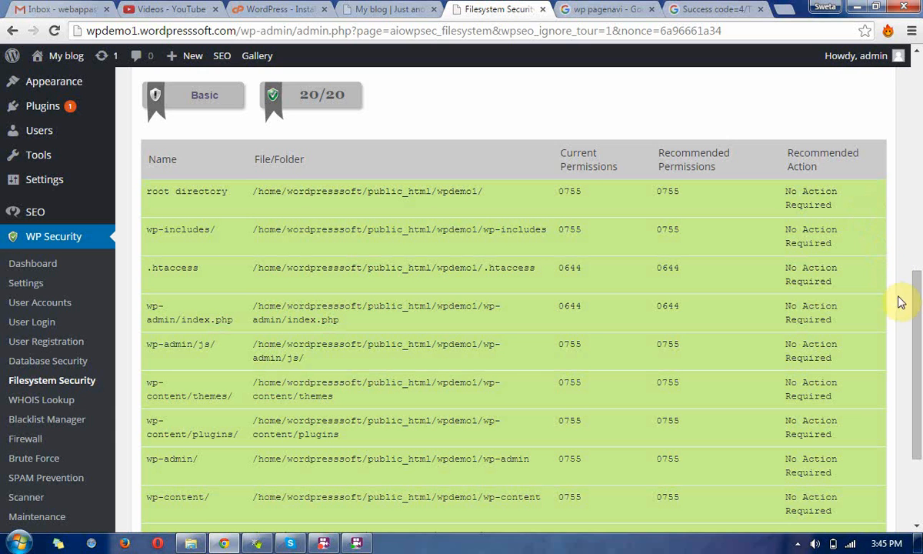
left_click_drag(917, 316, 915, 405)
scroll(916, 405, "down", 2)
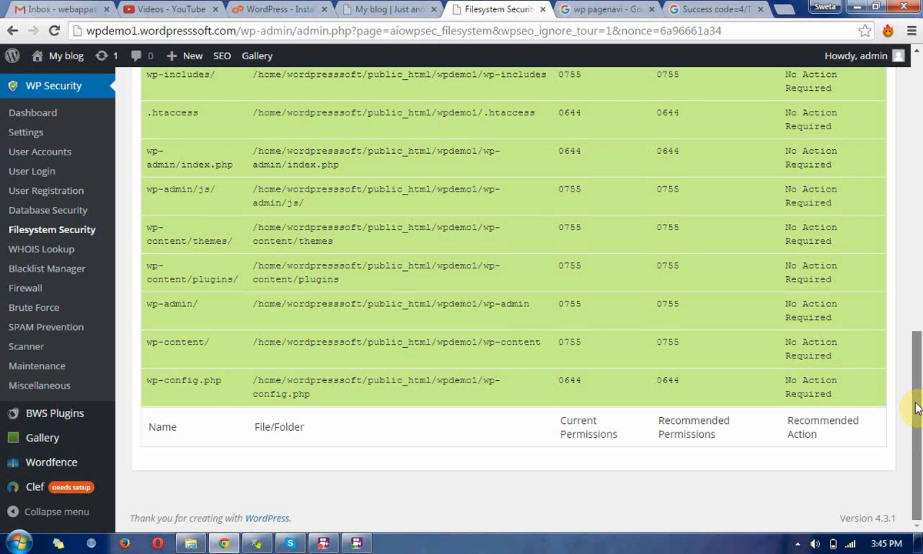
left_click_drag(917, 398, 917, 370)
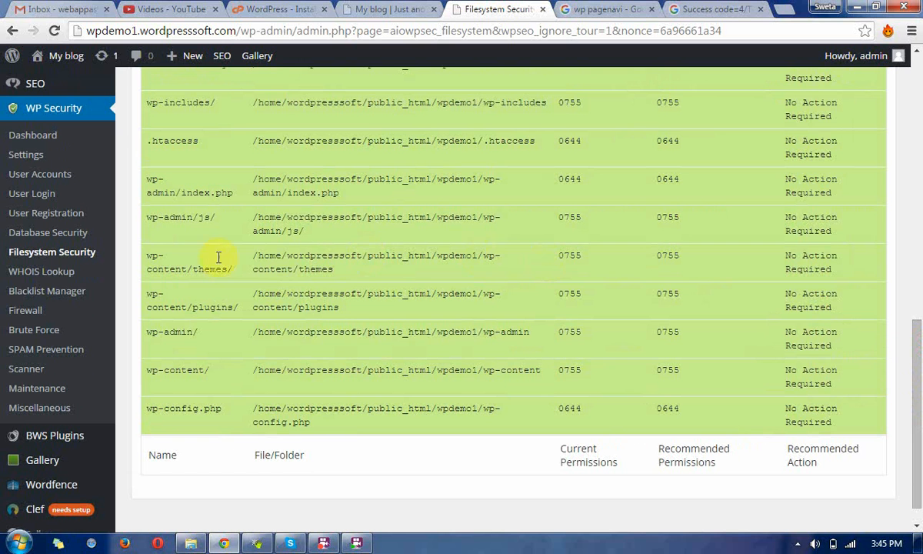
- In the Firewall's basic rules, enable basic firewall protection, pingback protection and blocking of debug.log access, and save the settings
left_click(23, 310)
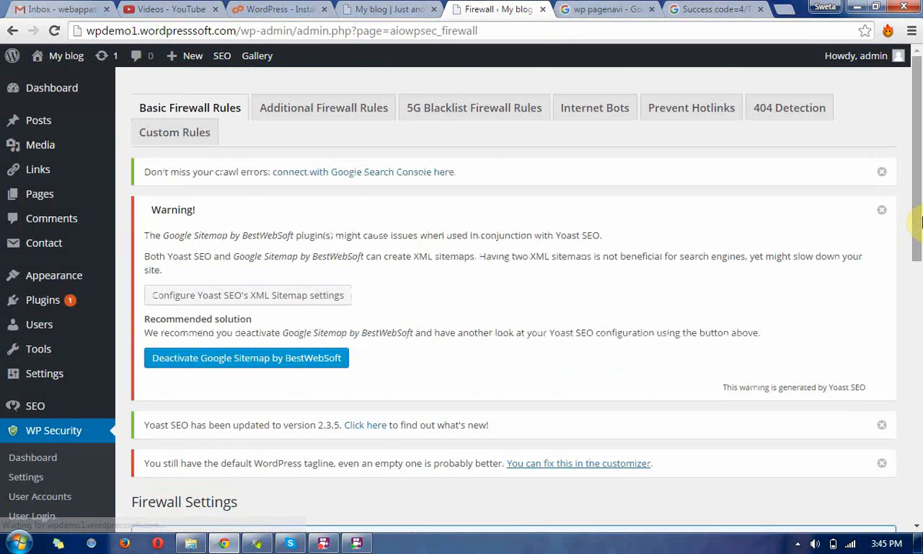
left_click_drag(919, 226, 915, 392)
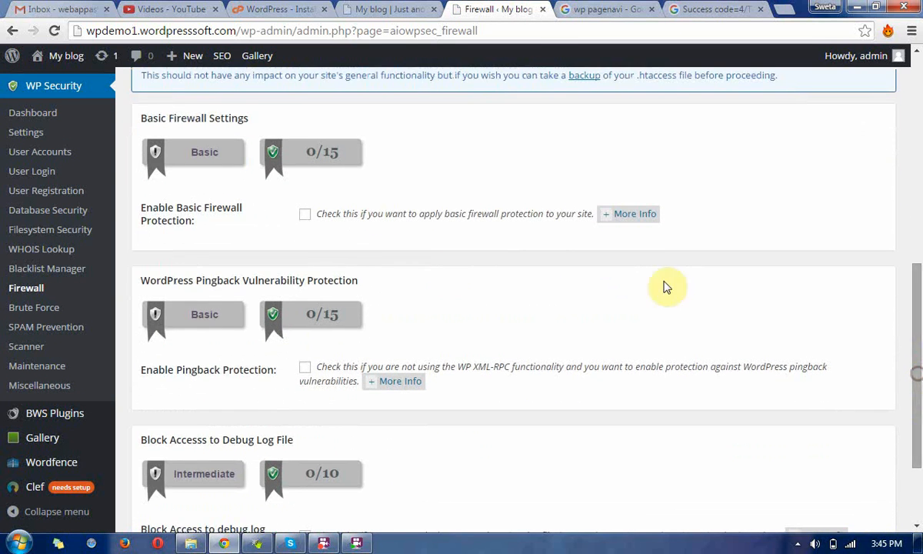
left_click(305, 215)
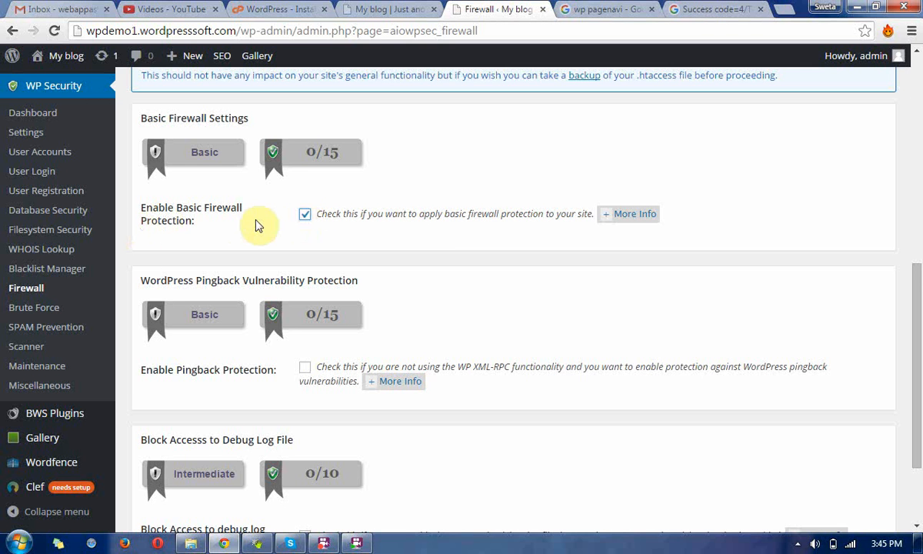
left_click(304, 368)
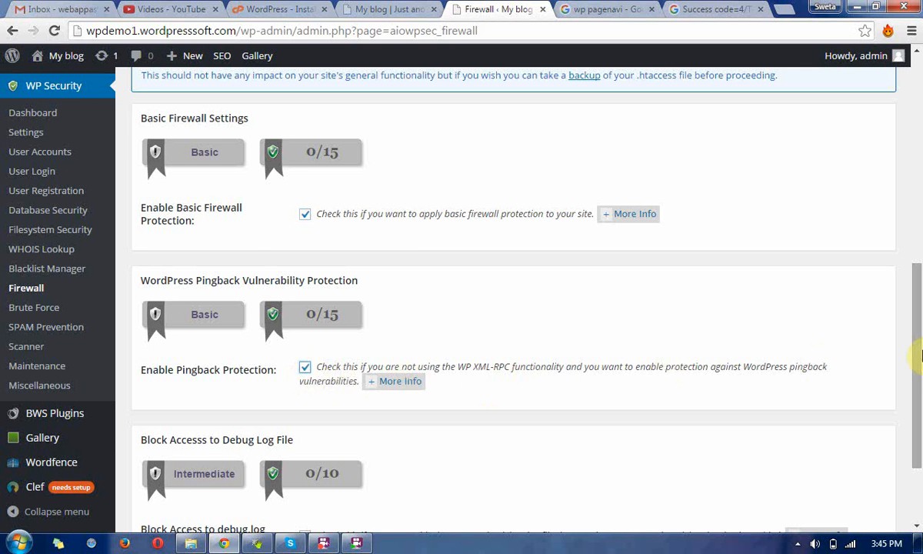
scroll(917, 350, "down", 3)
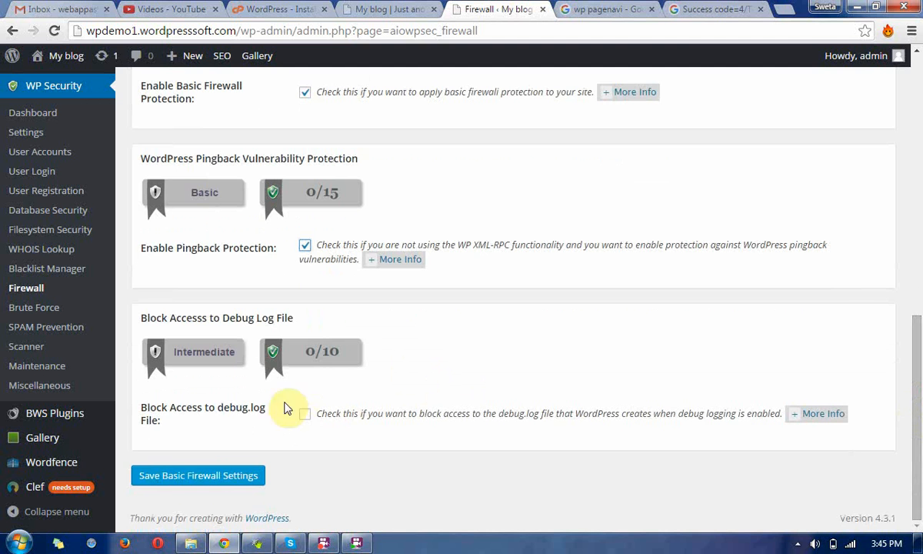
left_click(305, 414)
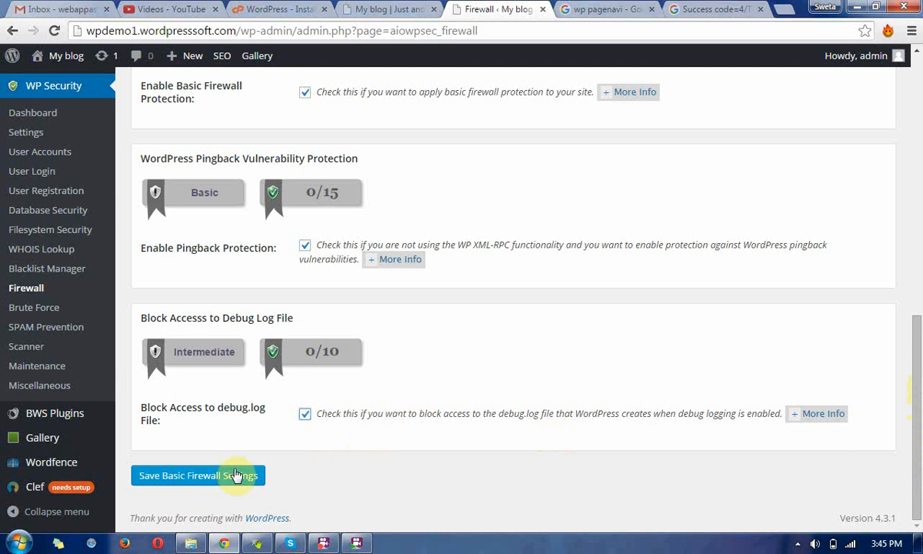
left_click(210, 478)
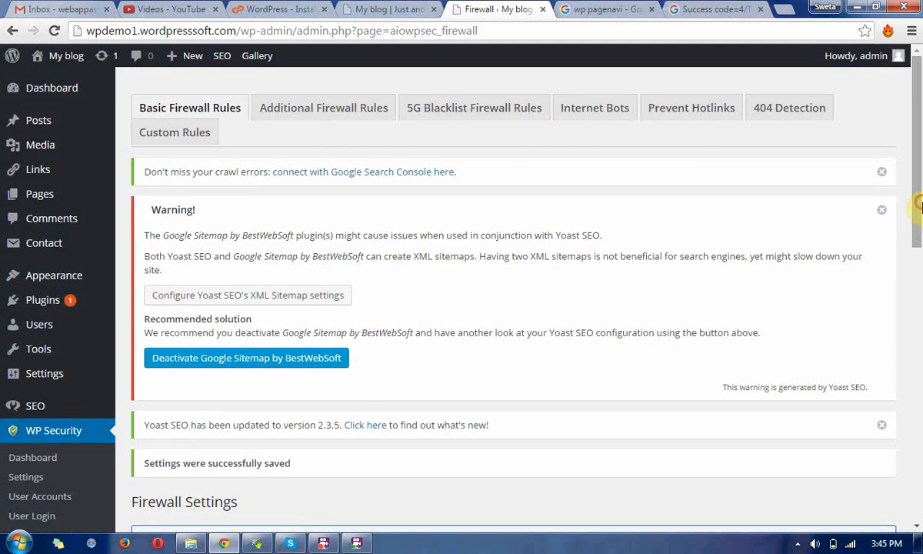
- In the additional firewall rules, forbid proxy comment posting and deny bad query strings, and save the settings
mouse_move(916, 206)
left_mouse_down()
mouse_move(919, 358)
mouse_move(917, 192)
left_mouse_up()
left_click(313, 108)
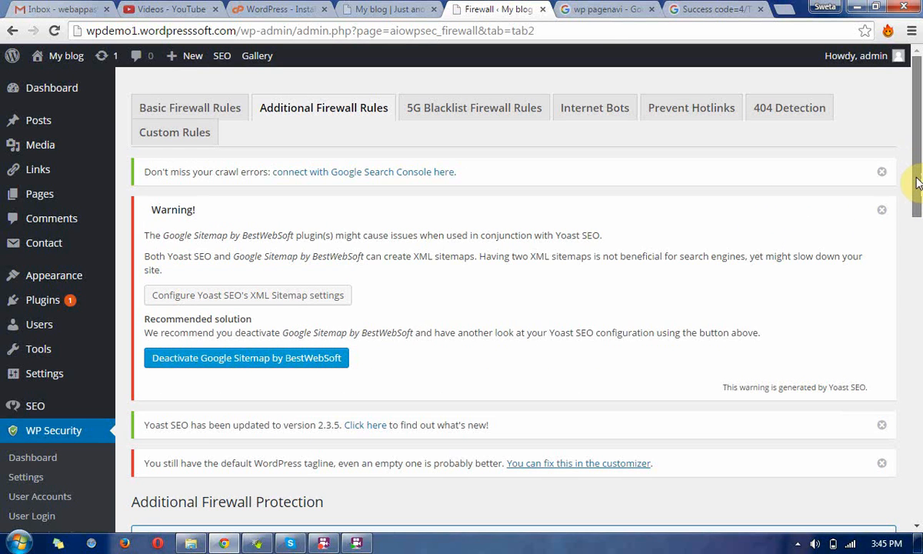
left_click_drag(917, 183, 919, 360)
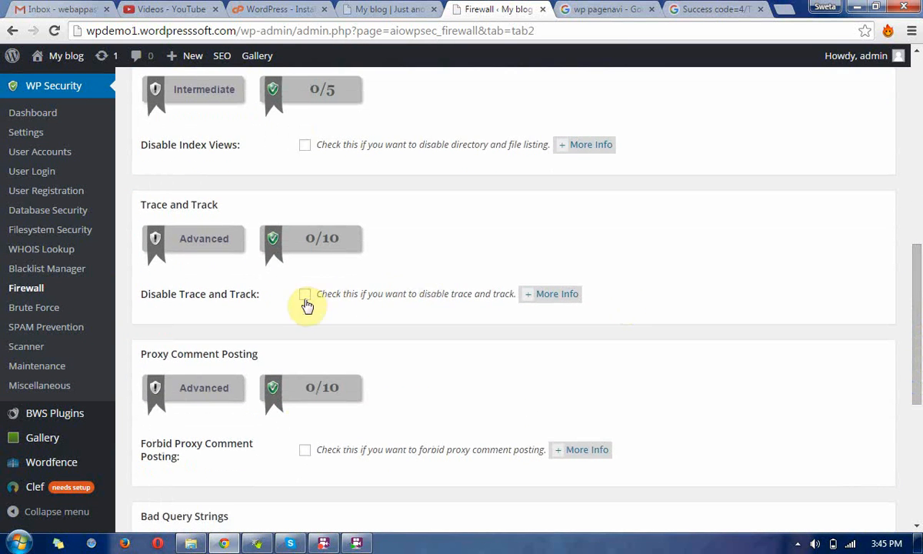
left_click(304, 451)
left_click_drag(917, 354, 919, 467)
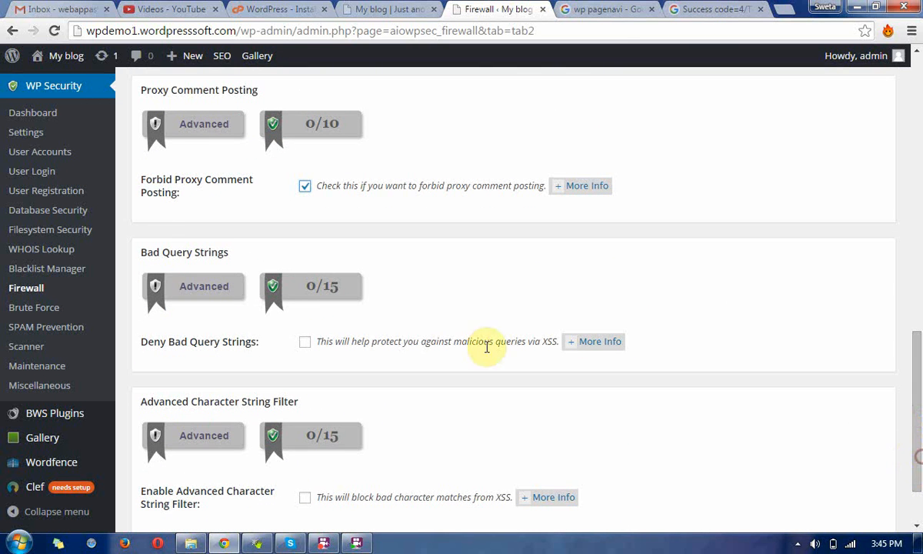
left_click(306, 342)
left_click_drag(915, 383, 915, 439)
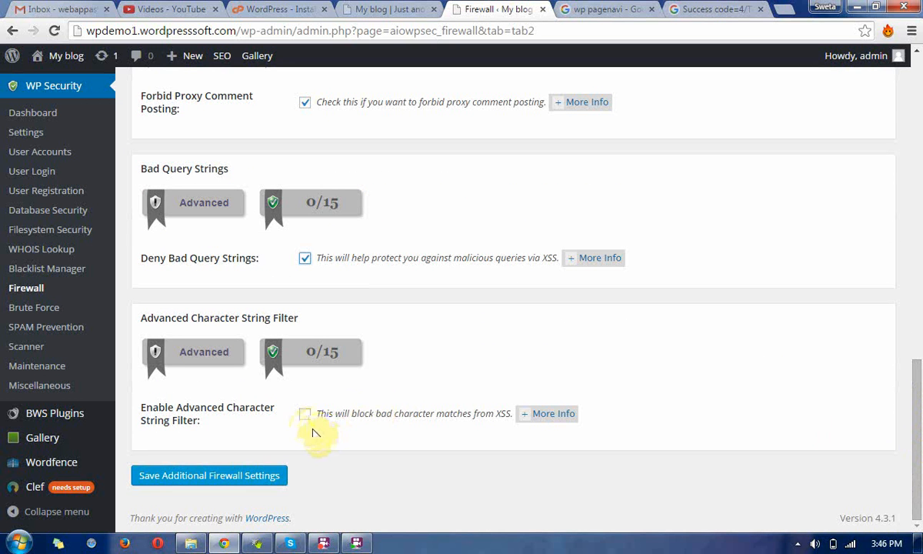
left_click(202, 477)
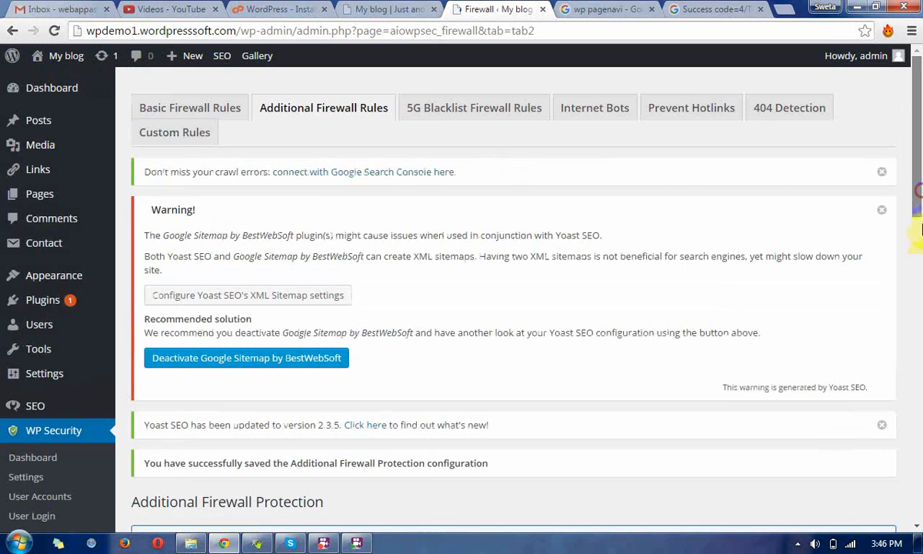
mouse_move(915, 208)
left_mouse_down()
mouse_move(917, 335)
mouse_move(914, 192)
left_mouse_up()
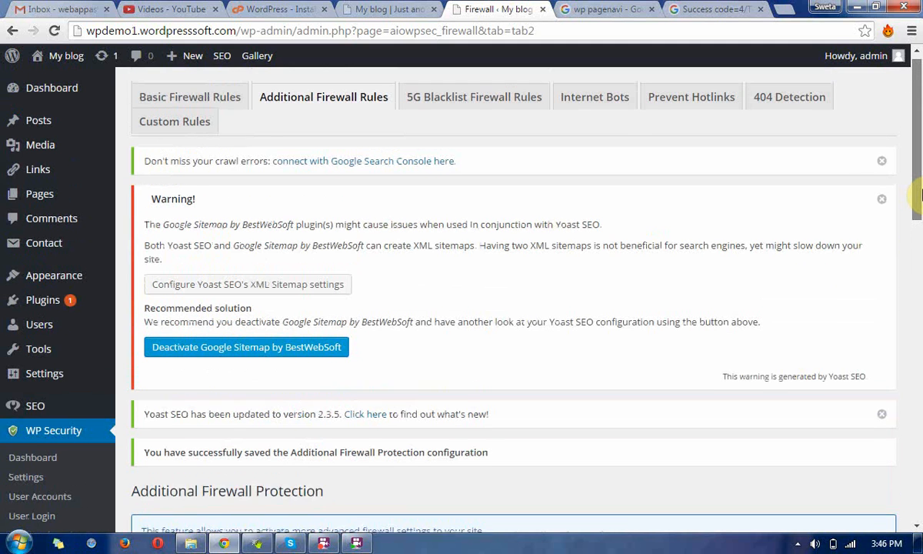
- Enable 5G firewall protection in the 5G Blacklist Firewall Rules and save the settings
left_click(473, 113)
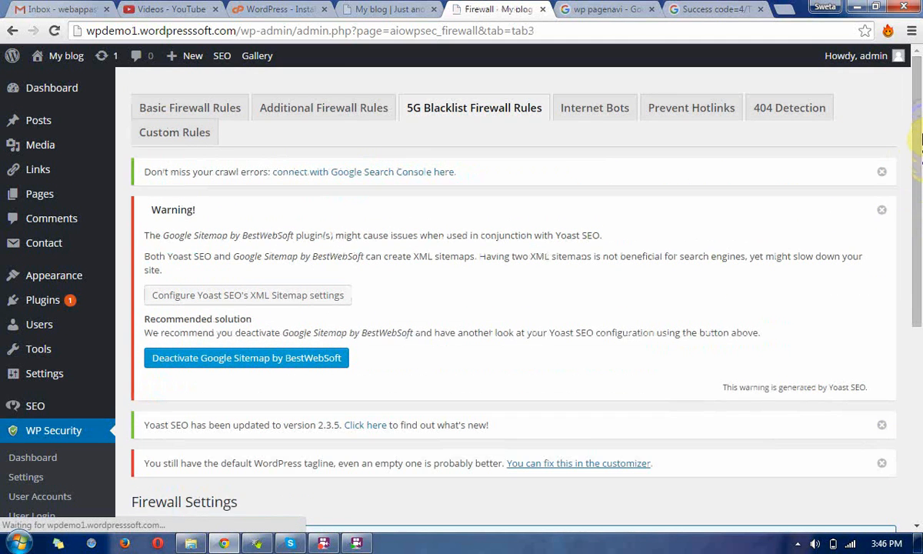
left_click_drag(920, 139, 921, 379)
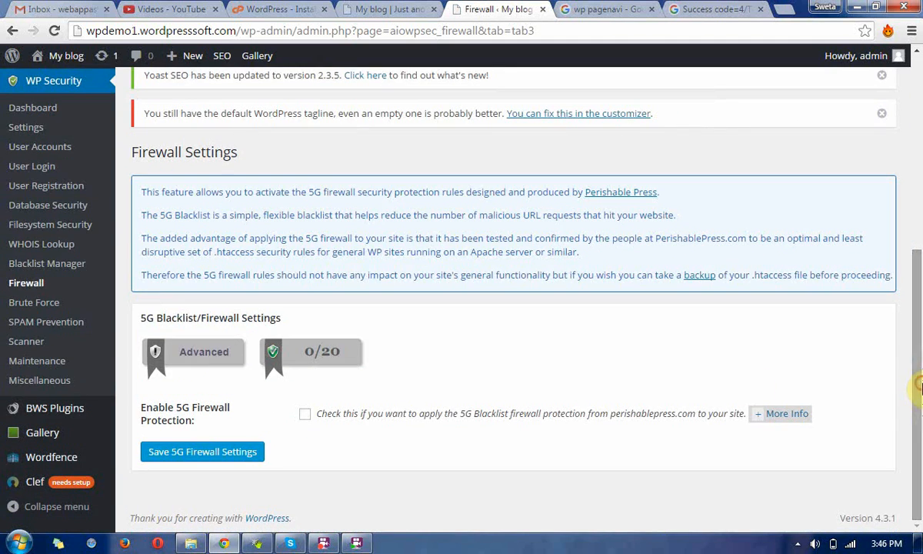
left_click(304, 415)
left_click(216, 452)
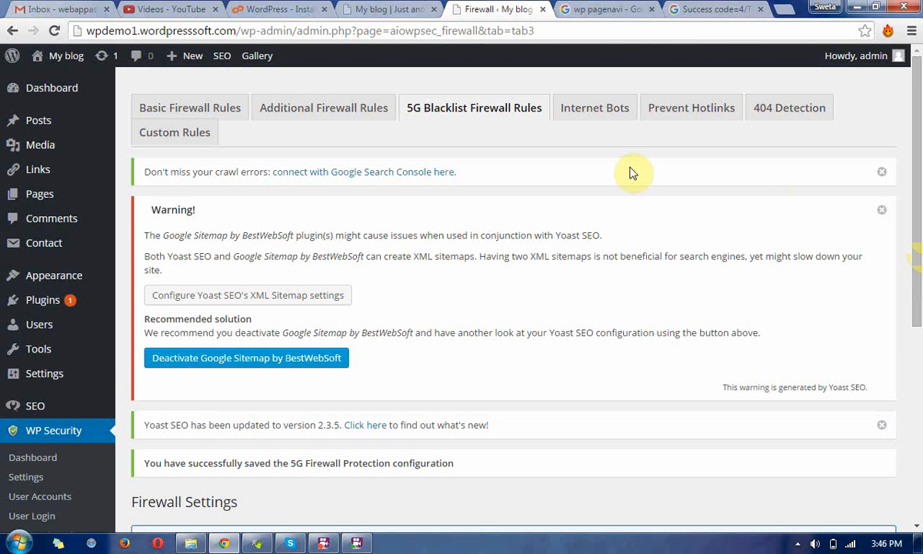
- Enable blocking of fake Googlebots in the Internet Bots firewall settings and save them
left_click(606, 119)
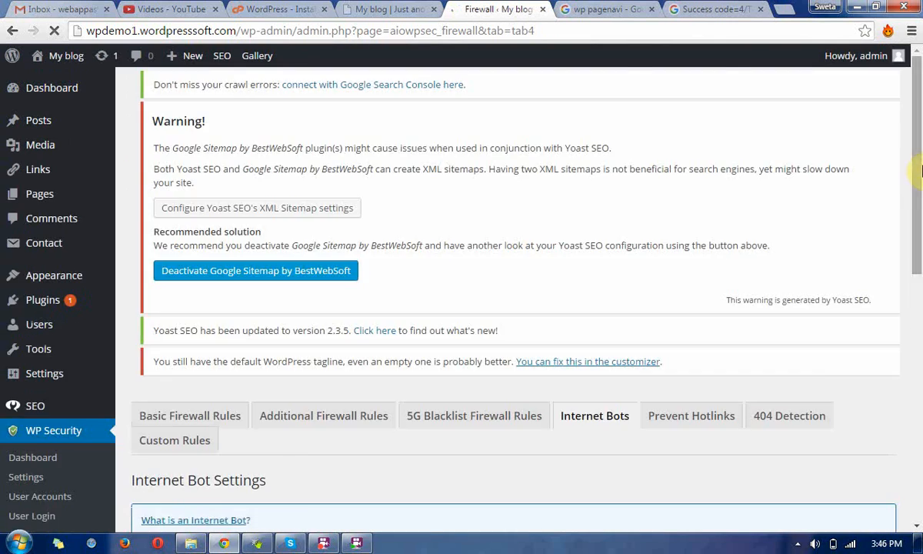
left_click_drag(919, 169, 908, 412)
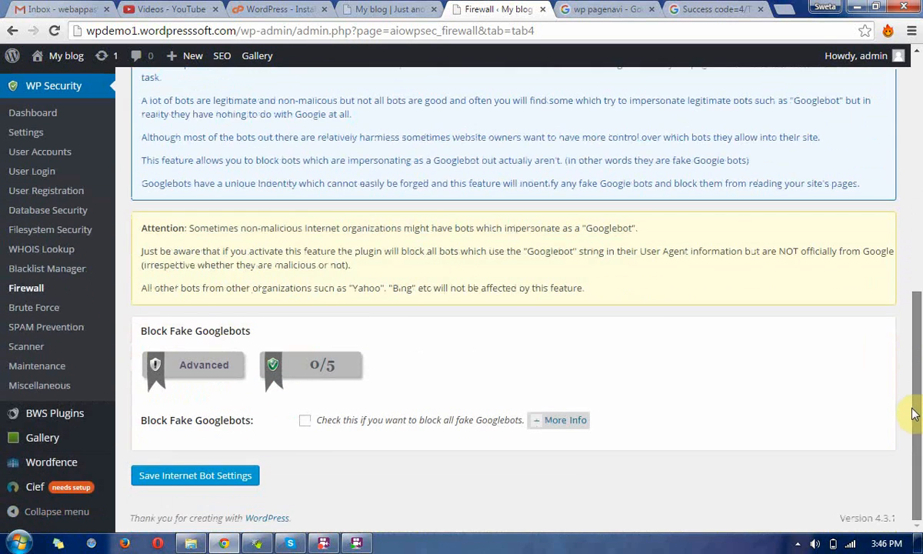
left_click(305, 421)
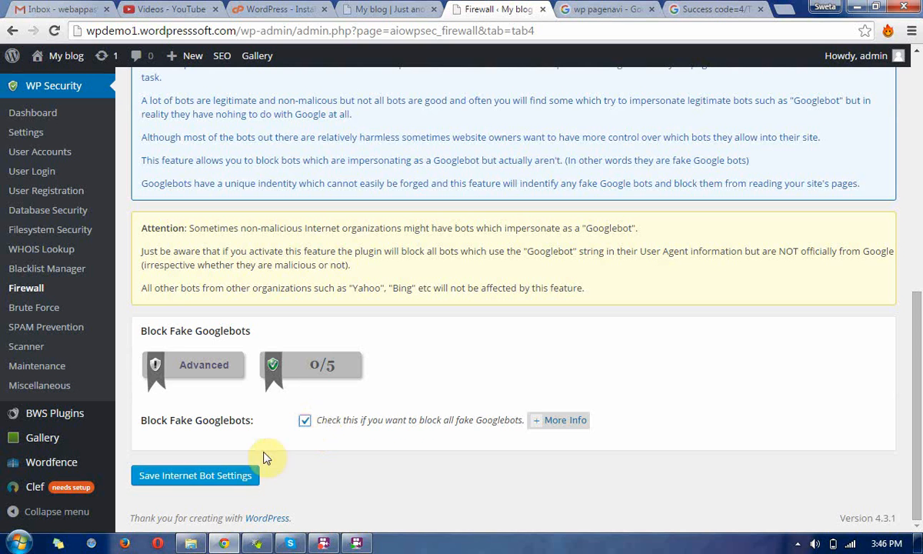
left_click(206, 477)
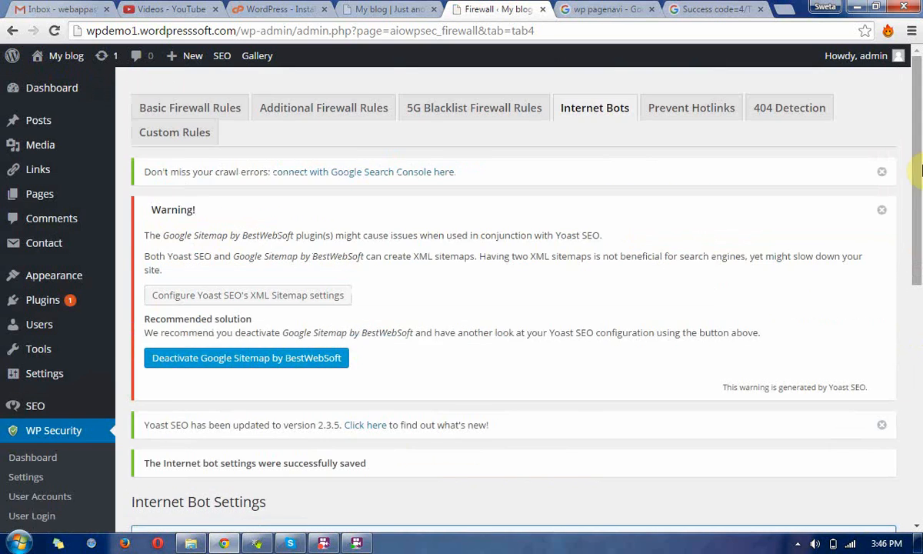
- Enable and save image hotlinking prevention in the firewall settings, and look over the Custom Rules page
mouse_move(921, 171)
left_mouse_down()
mouse_move(917, 301)
mouse_move(919, 165)
left_mouse_up()
left_click(696, 111)
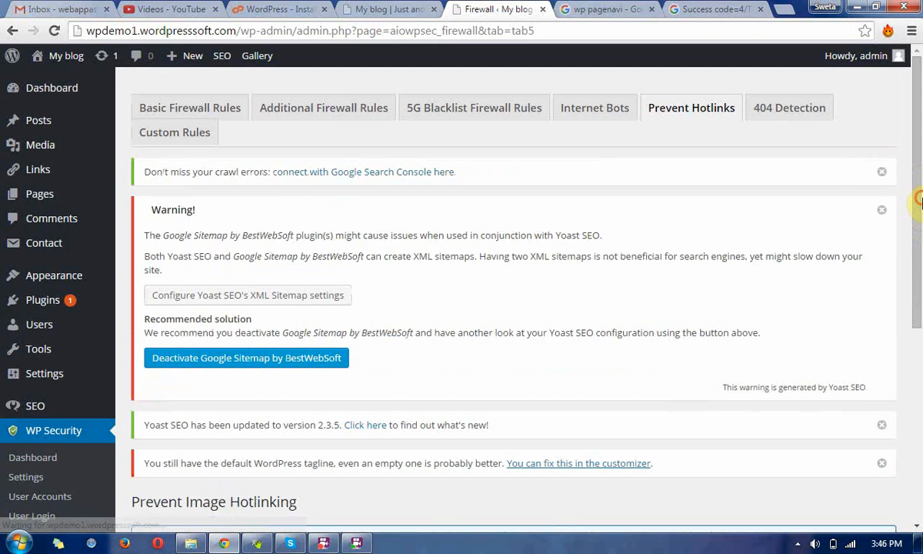
left_click_drag(917, 200, 916, 381)
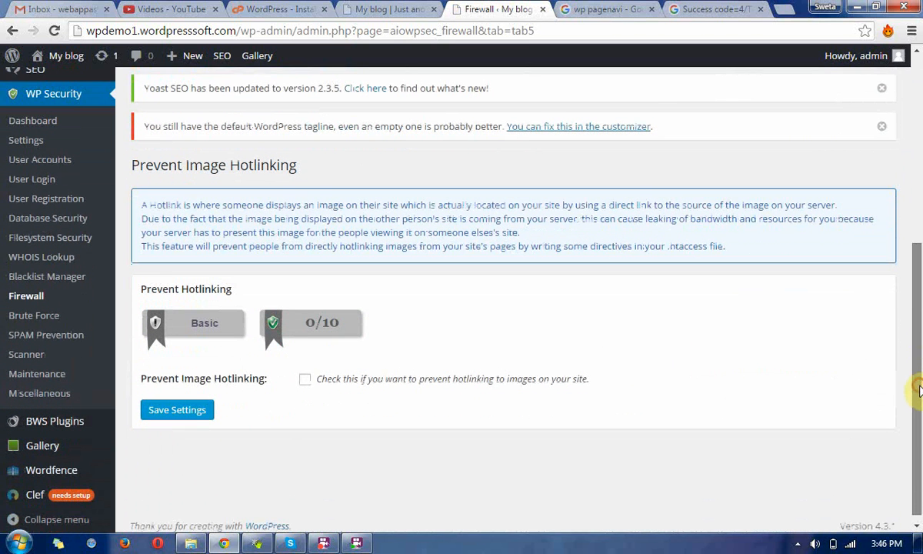
left_click(305, 381)
left_click(177, 409)
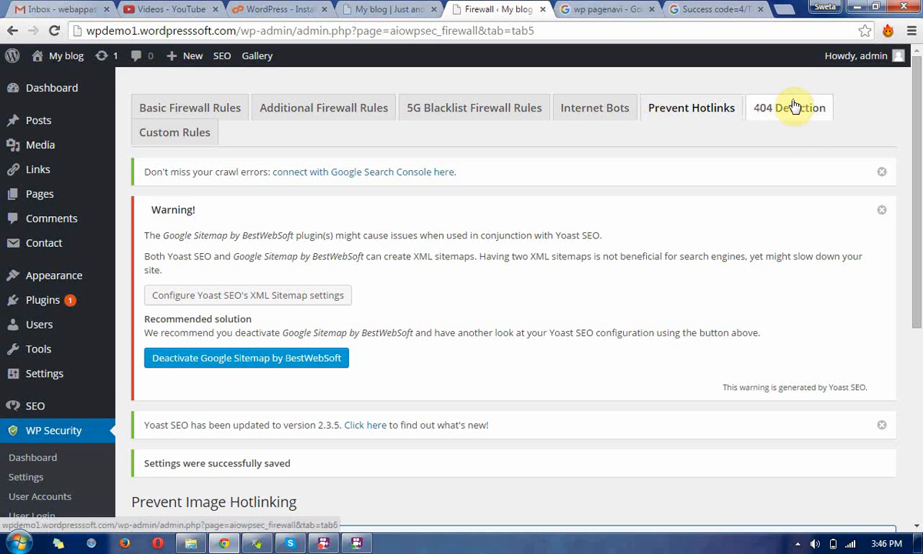
left_click(176, 143)
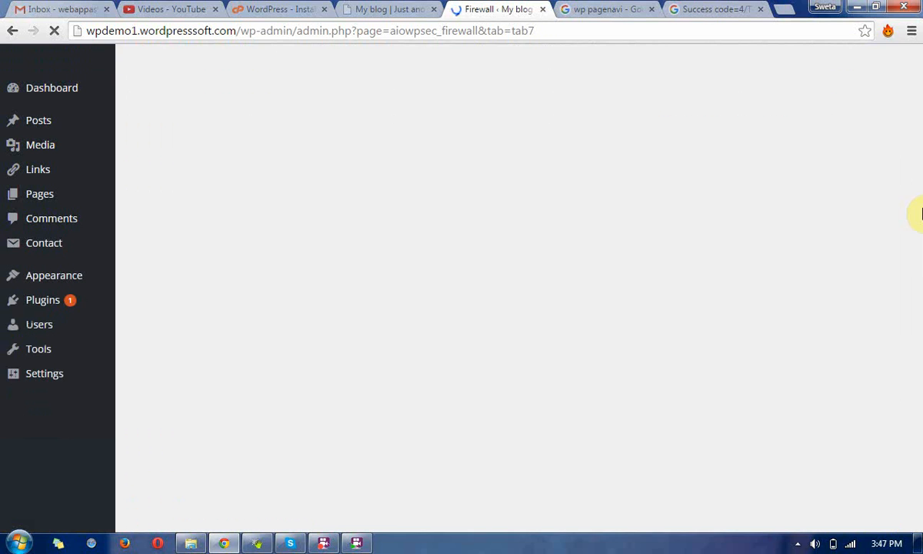
left_click_drag(917, 188, 912, 457)
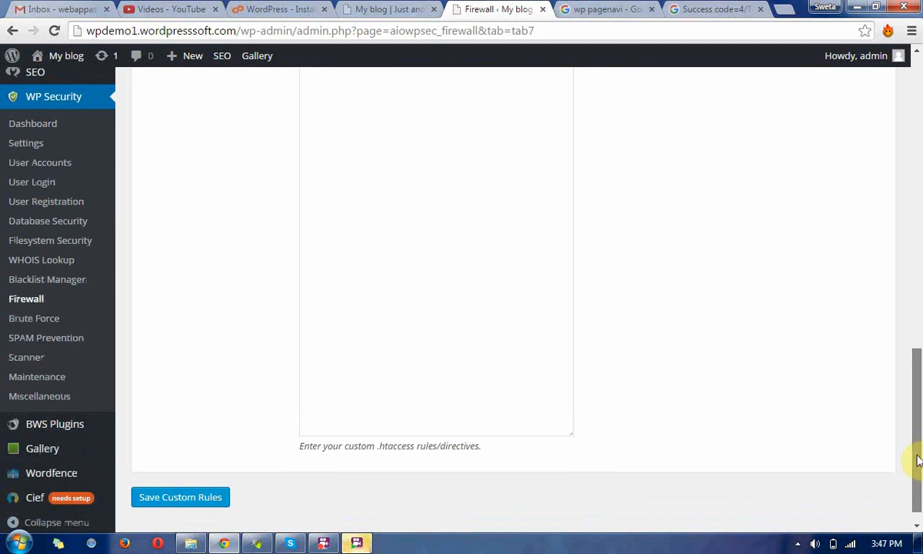
- In the Brute Force settings, enable the rename login page feature with the slug wpdemo1 and save the settings
left_click(38, 326)
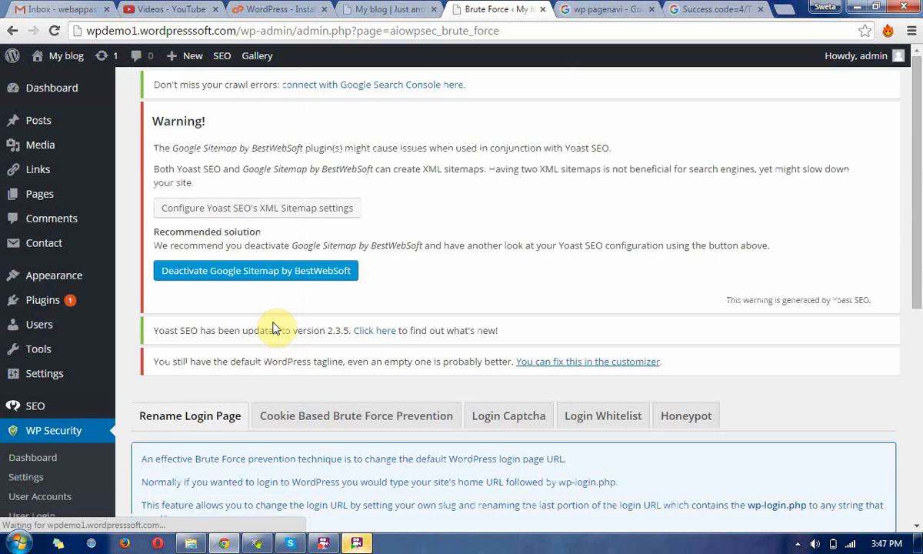
left_click_drag(916, 170, 918, 376)
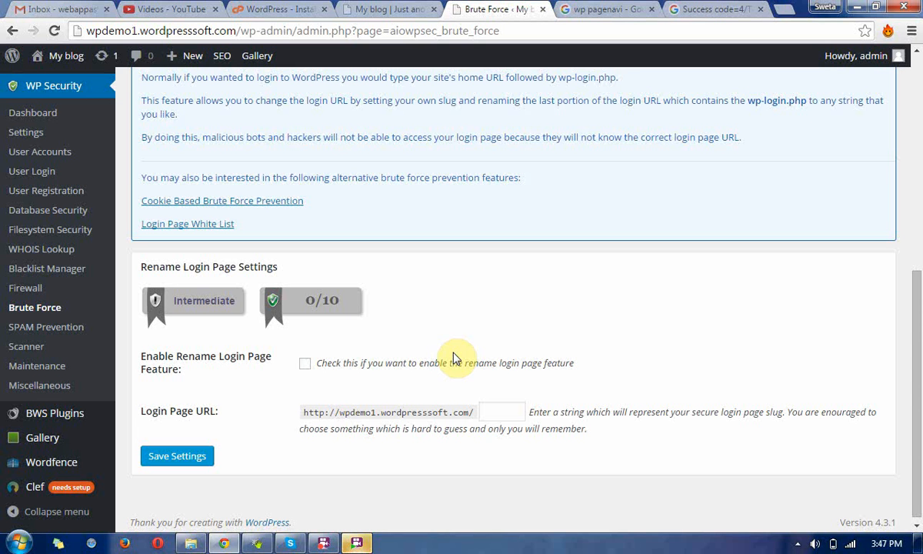
left_click(502, 414)
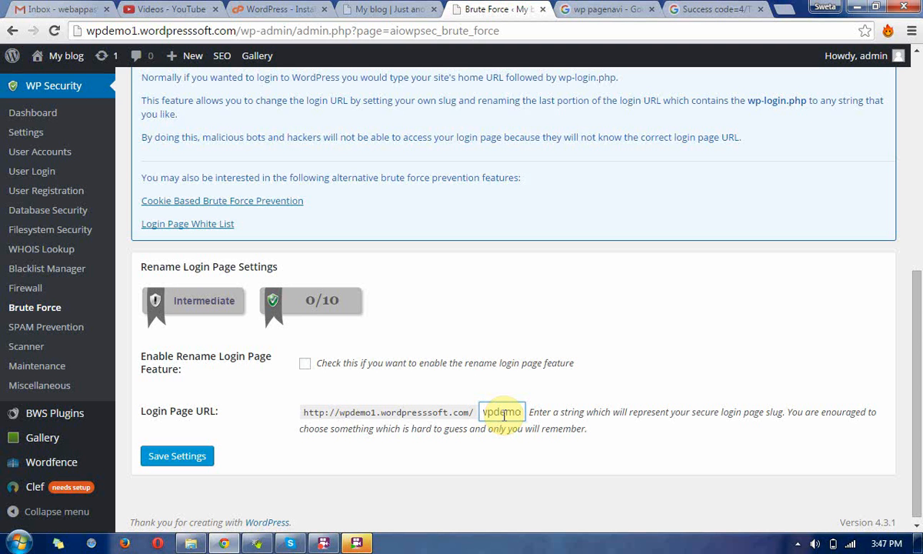
left_click(303, 365)
left_click(167, 458)
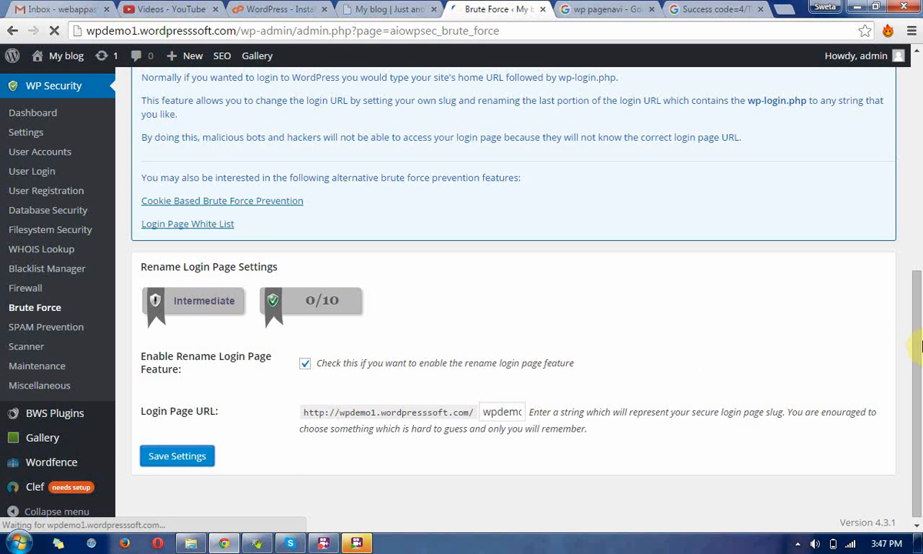
- Copy the full renamed login page URL from the notice and paste it into a new Notepad document
scroll(917, 346, "down", 8)
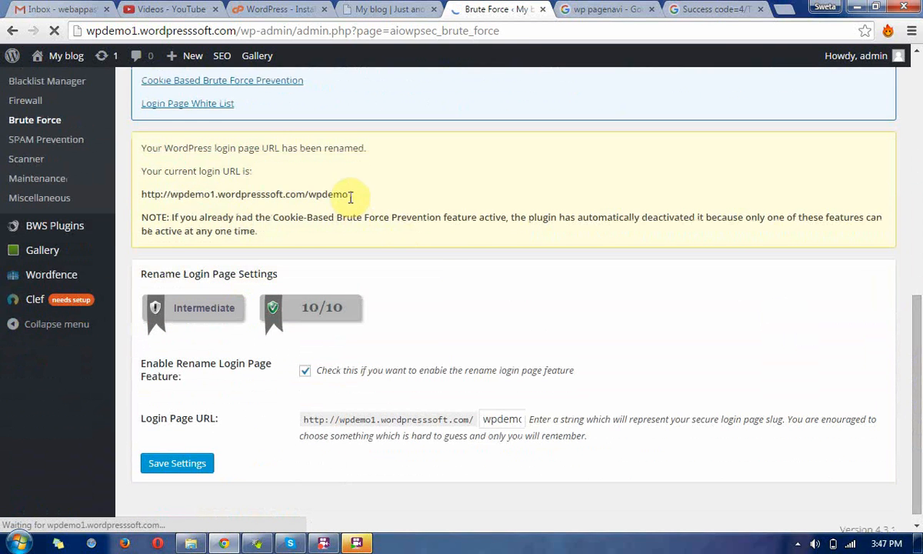
left_click_drag(352, 195, 142, 194)
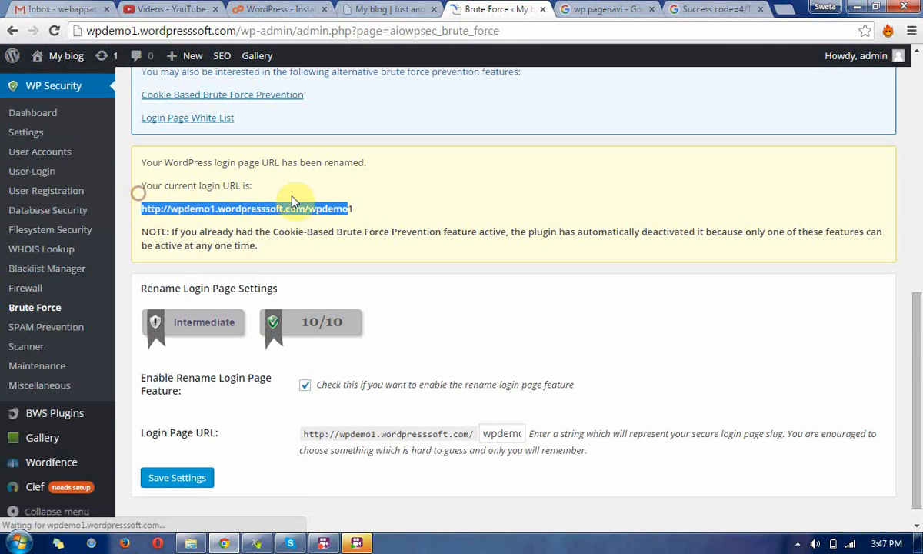
left_click(338, 208)
left_click_drag(352, 208, 135, 206)
key("ctrl+c")
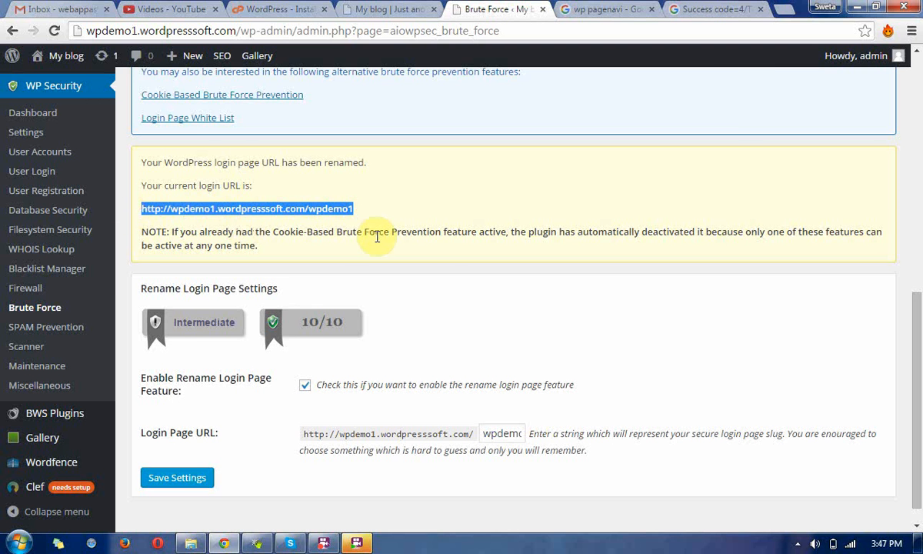
left_click(11, 545)
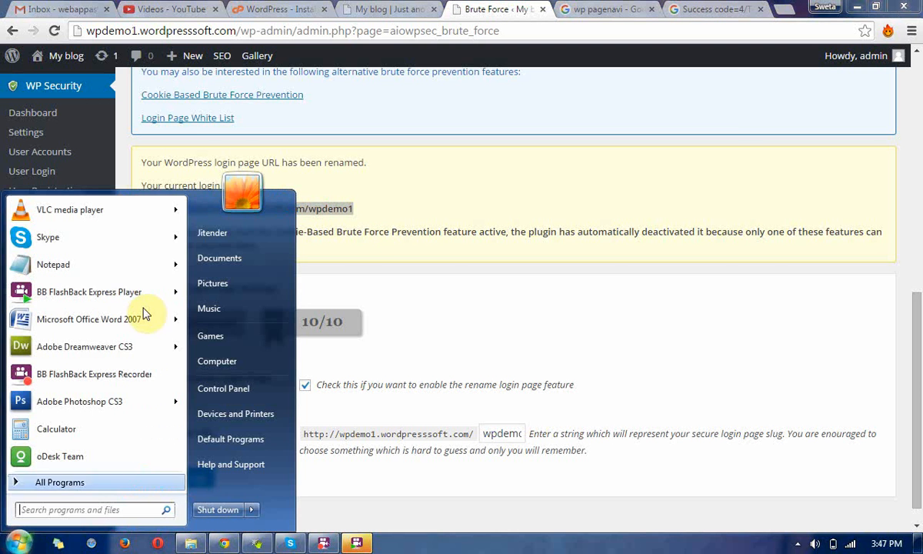
left_click(92, 271)
key("ctrl+v")
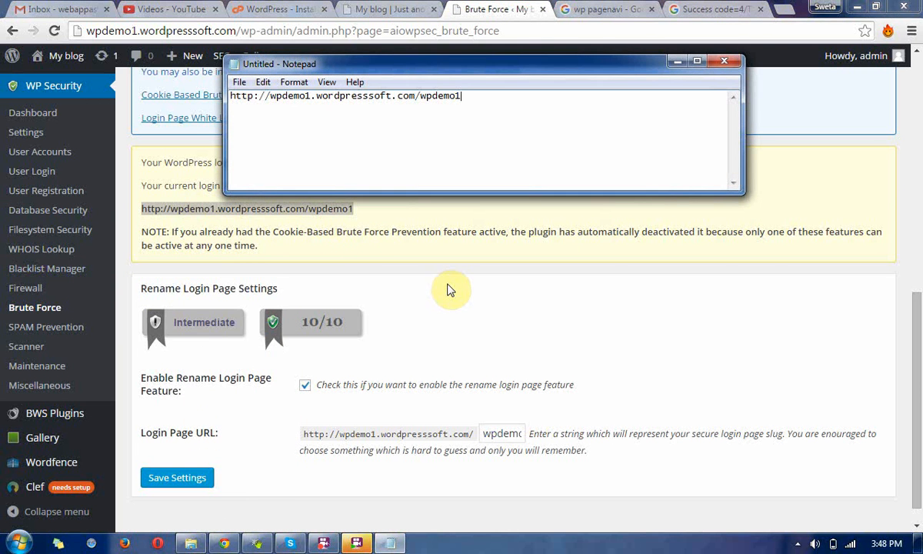
- In the cookie-based brute force prevention settings, enable brute force attack prevention and the AJAX theme or plugins option, then perform the cookie test
left_click_drag(916, 373, 912, 154)
left_click(347, 114)
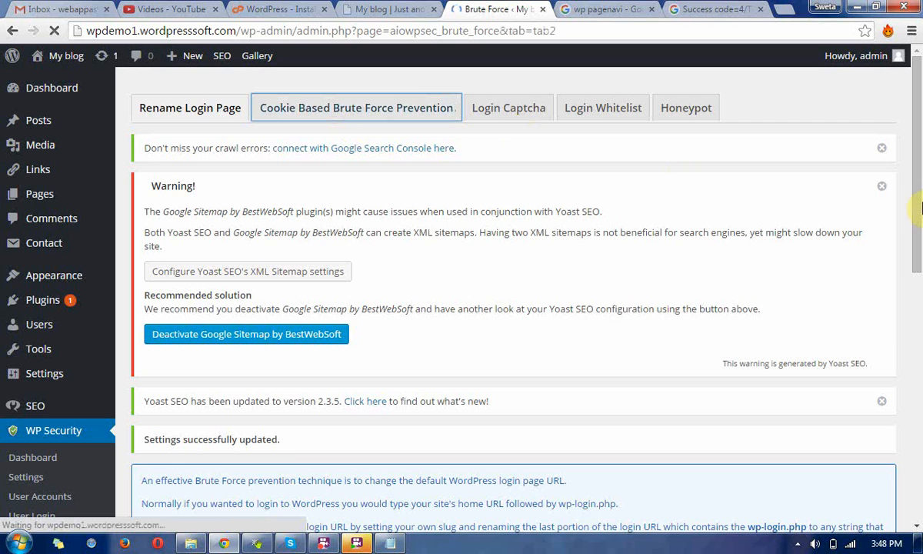
left_click_drag(916, 206, 917, 371)
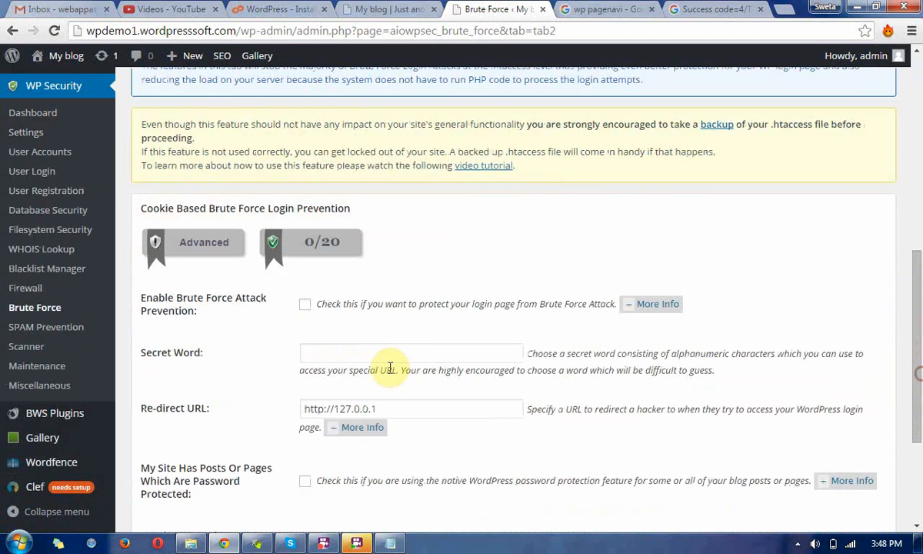
left_click(304, 308)
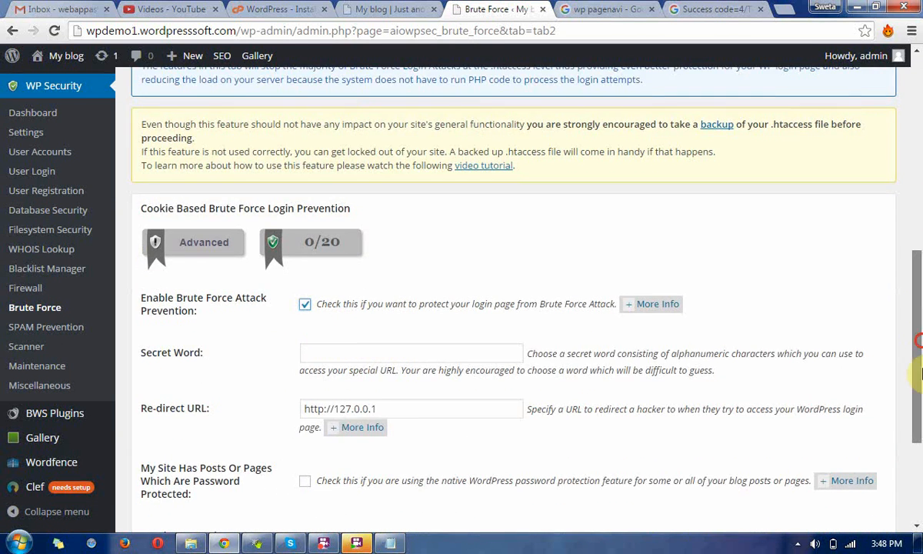
scroll(538, 369, "down", 3)
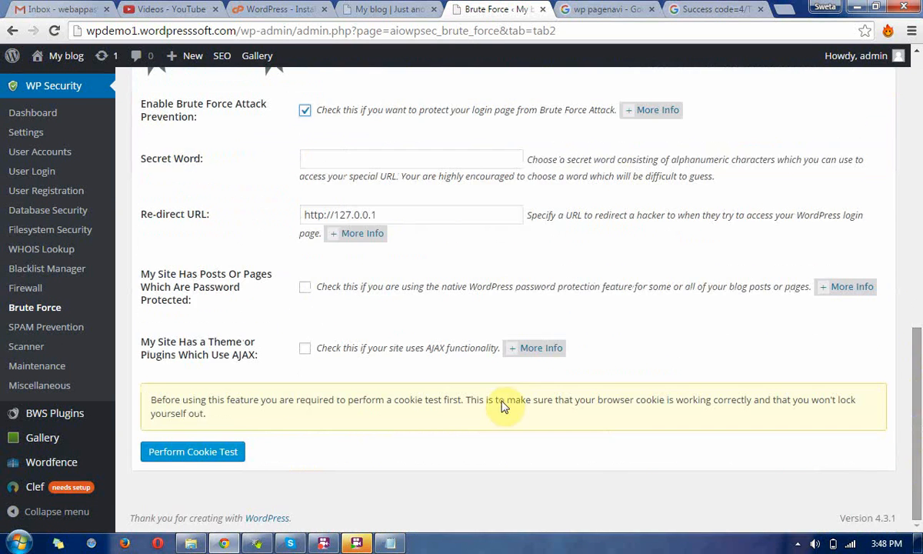
left_click(304, 290)
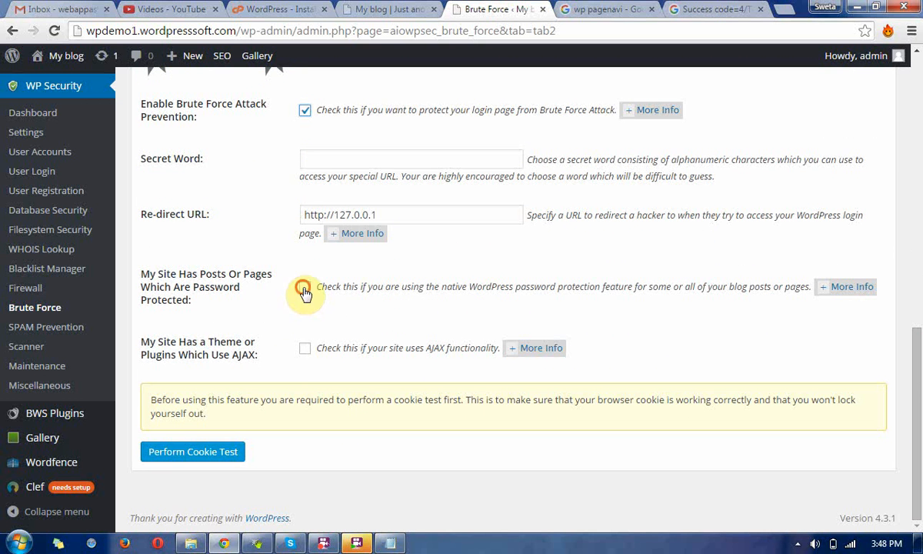
left_click(306, 350)
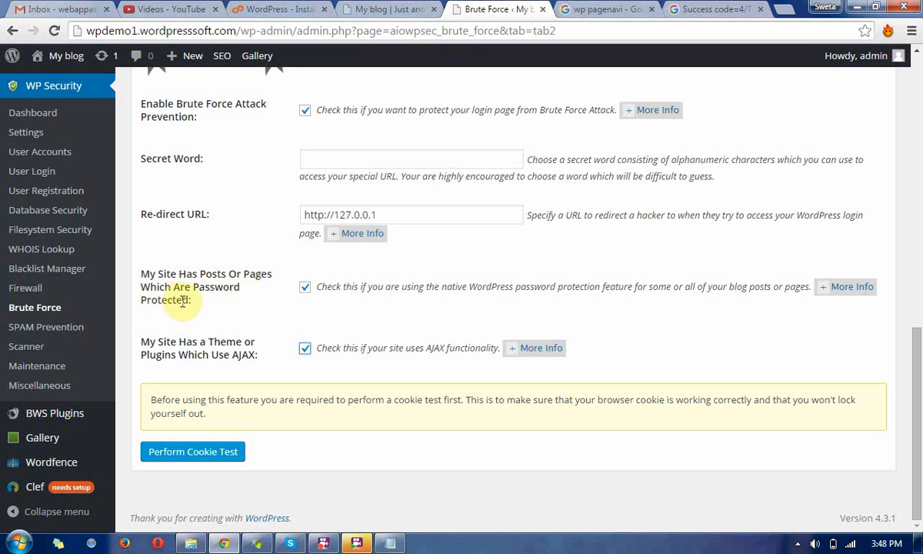
left_click(304, 289)
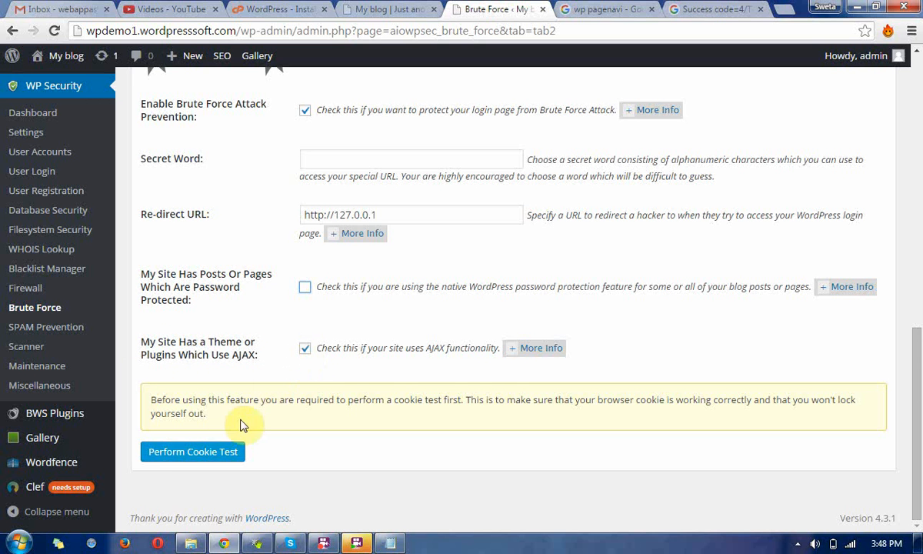
left_click(192, 454)
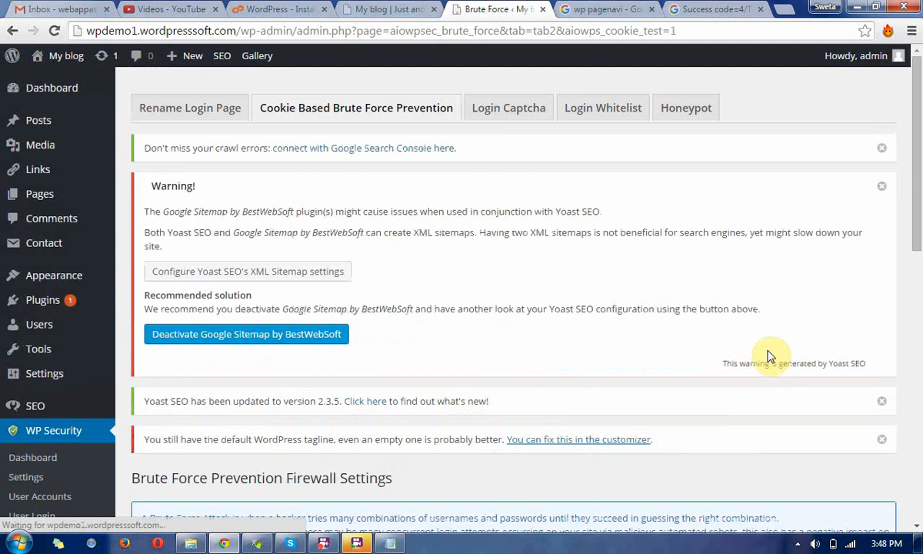
mouse_move(918, 173)
left_mouse_down()
mouse_move(920, 352)
mouse_move(920, 171)
left_mouse_up()
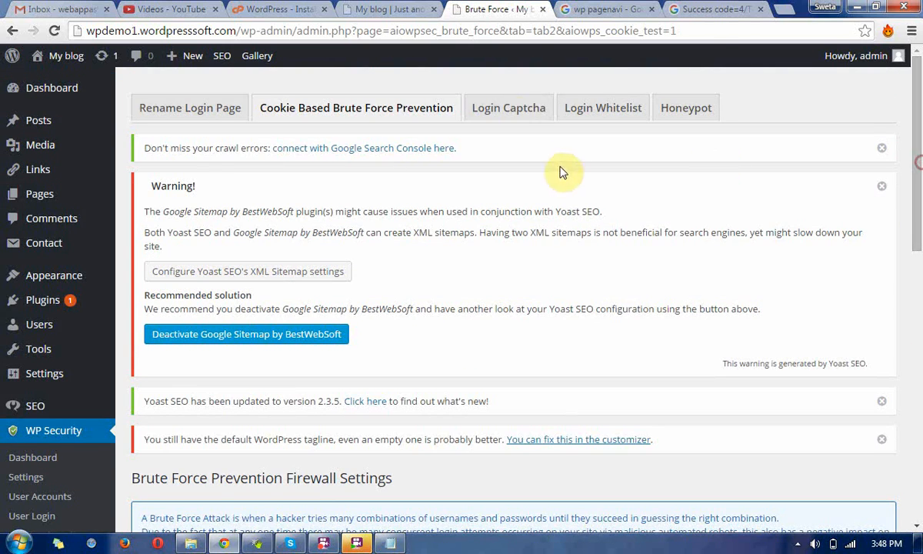
- Enable the login captcha on the login page, custom login form and lost password page, and save the settings
left_click(517, 113)
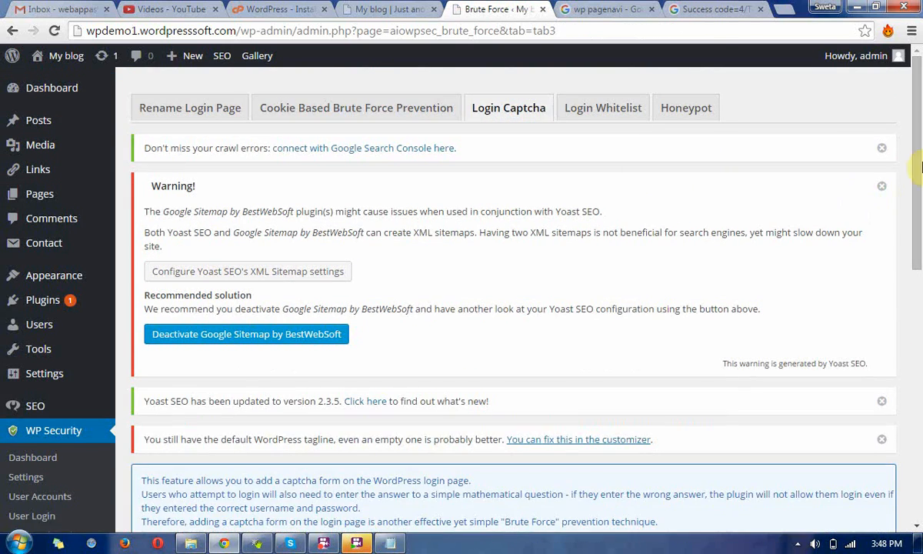
left_click_drag(917, 167, 917, 361)
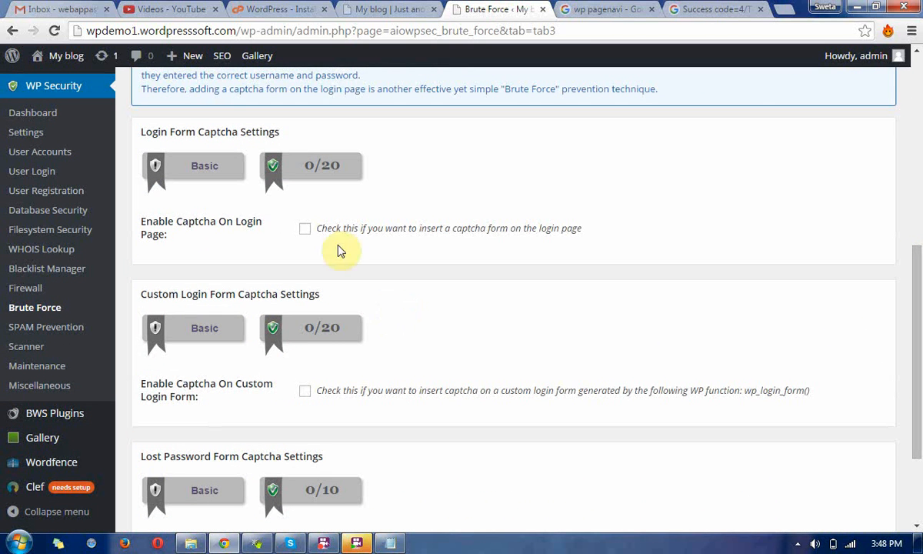
left_click(304, 229)
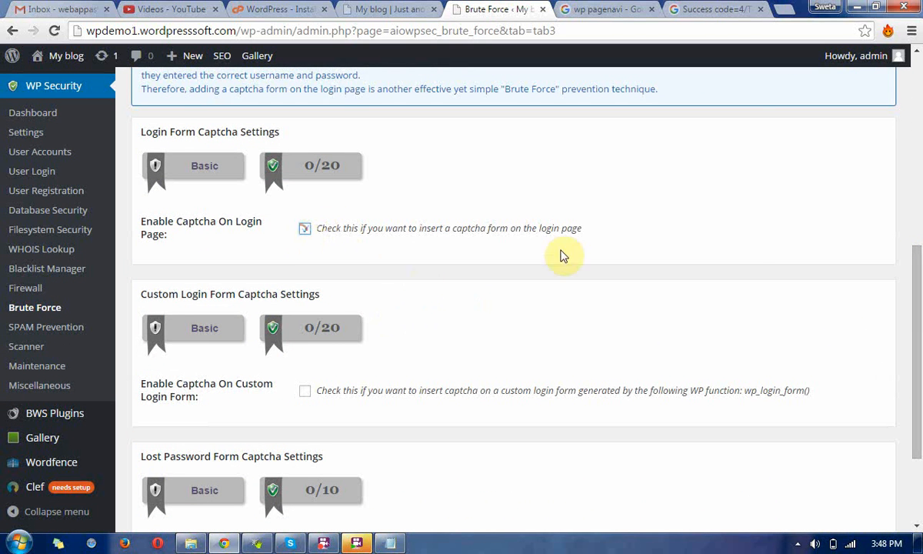
scroll(917, 258, "down", 3)
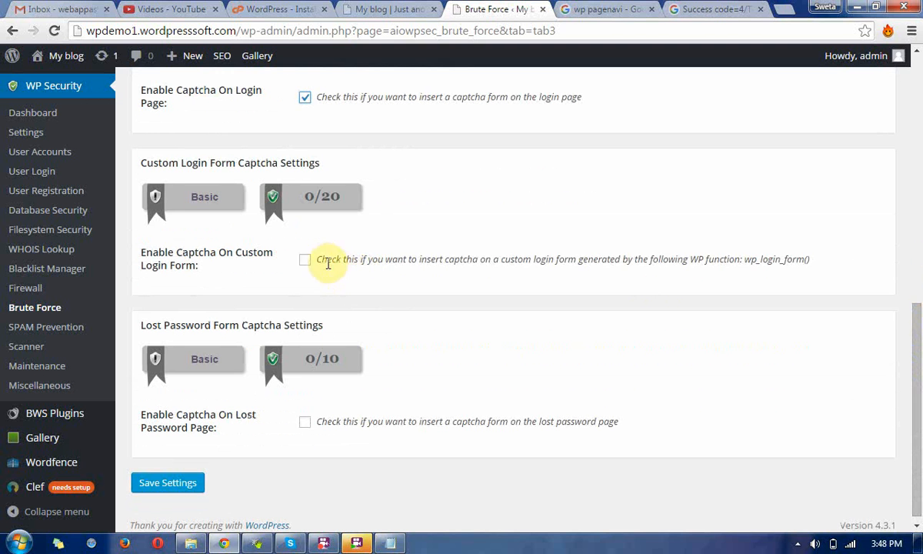
left_click(304, 260)
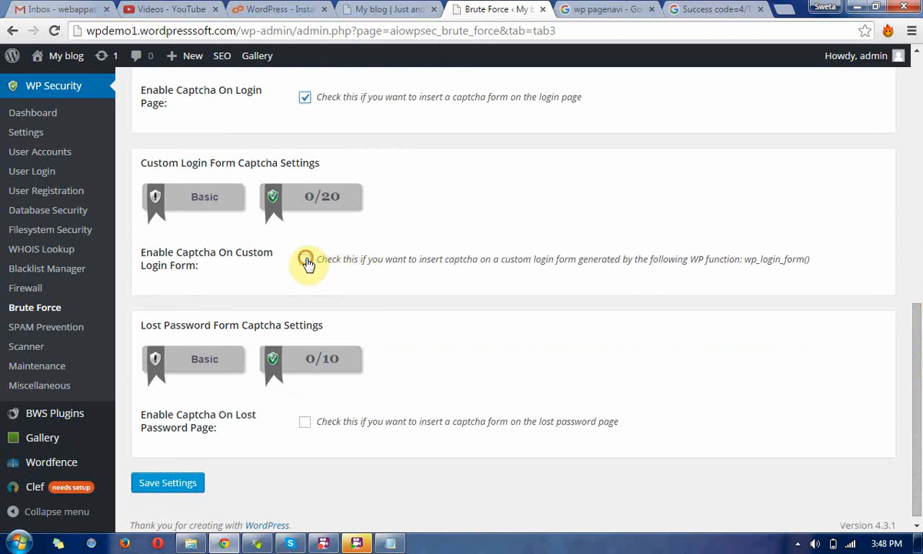
left_click(305, 422)
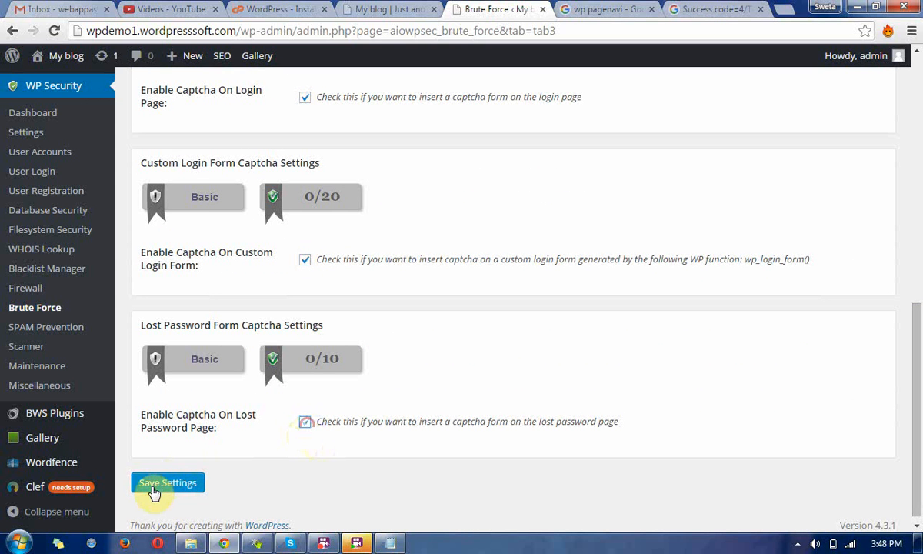
left_click(153, 490)
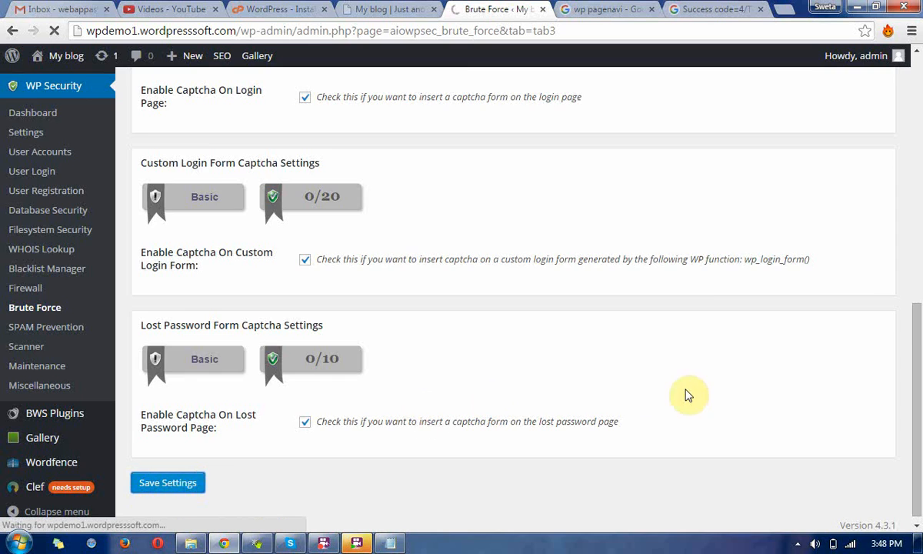
scroll(916, 344, "down", 5)
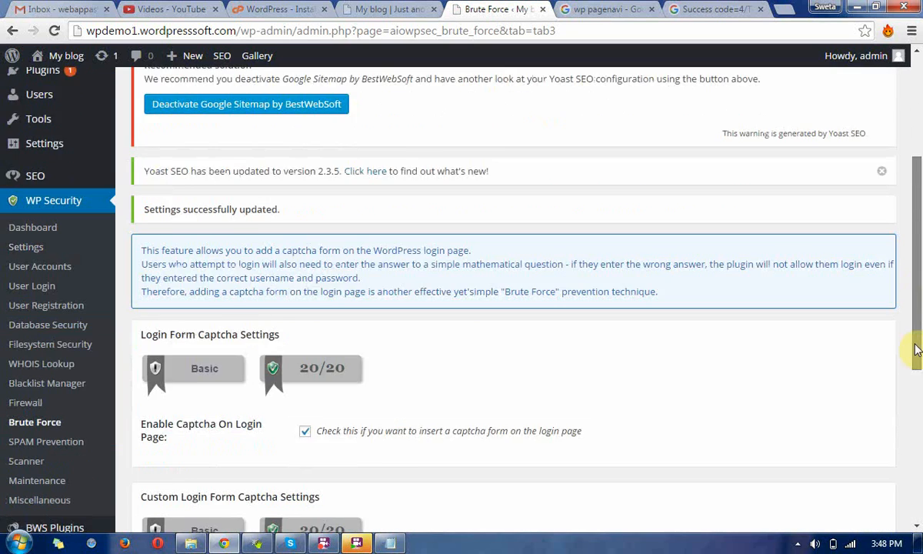
- Look over the login IP whitelist settings in the Brute Force section
left_click_drag(916, 370, 917, 187)
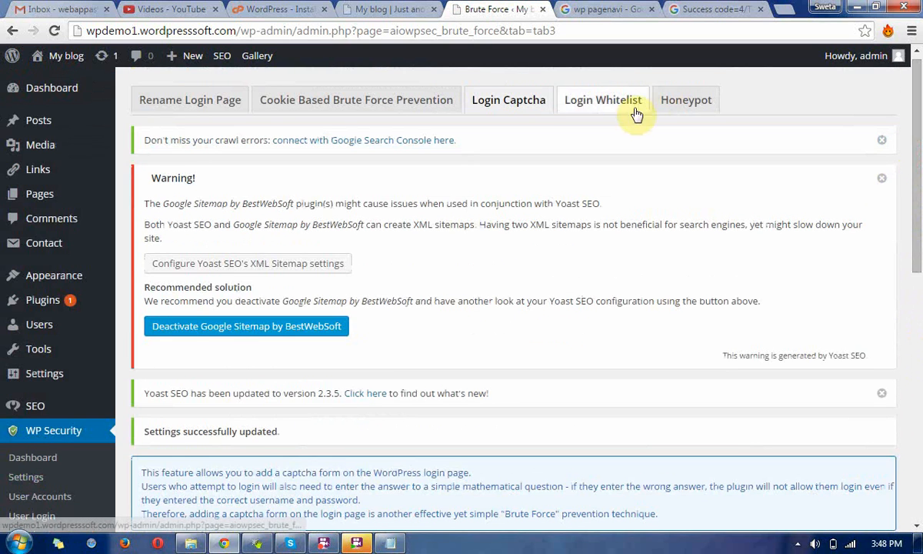
left_click(588, 98)
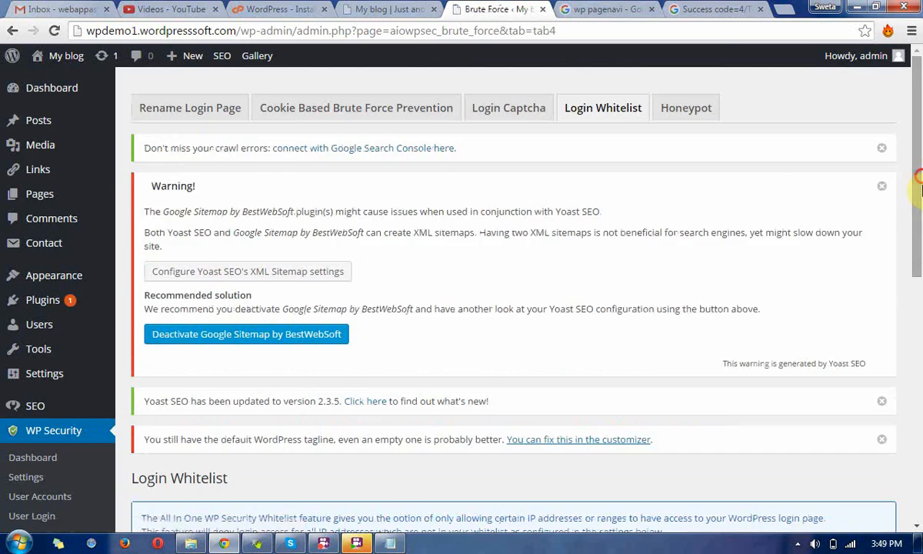
left_click_drag(913, 185, 905, 465)
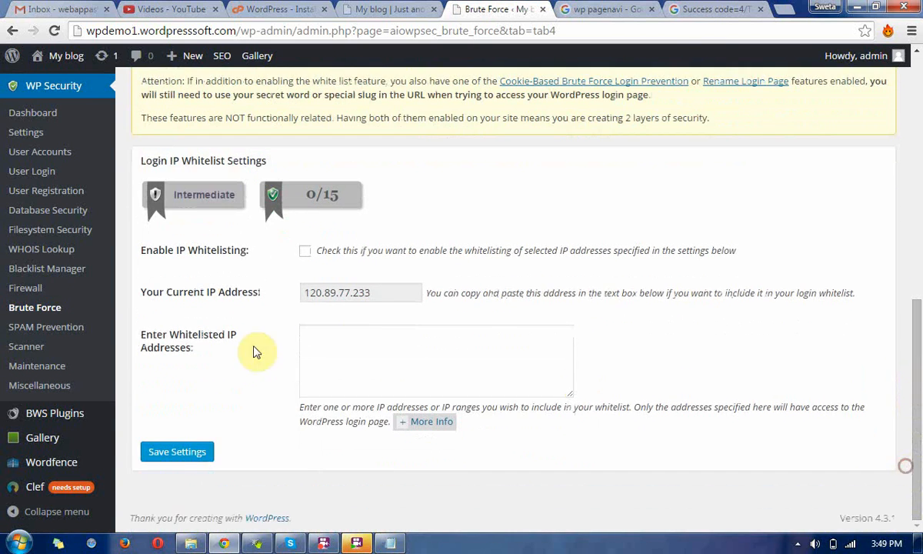
- In the SPAM Prevention settings, enable the captcha on comment forms and the blocking of spambot comments, and save them
left_click(68, 329)
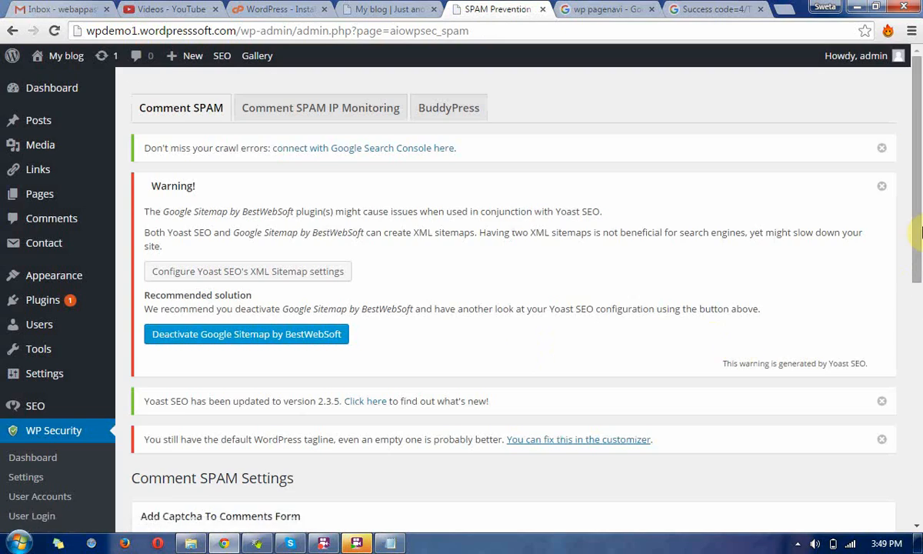
left_click_drag(916, 288, 916, 401)
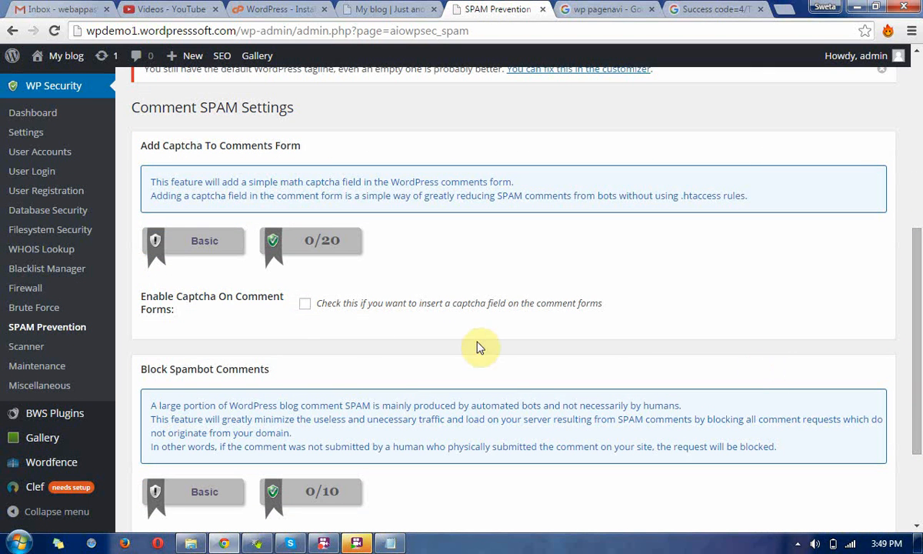
left_click(305, 303)
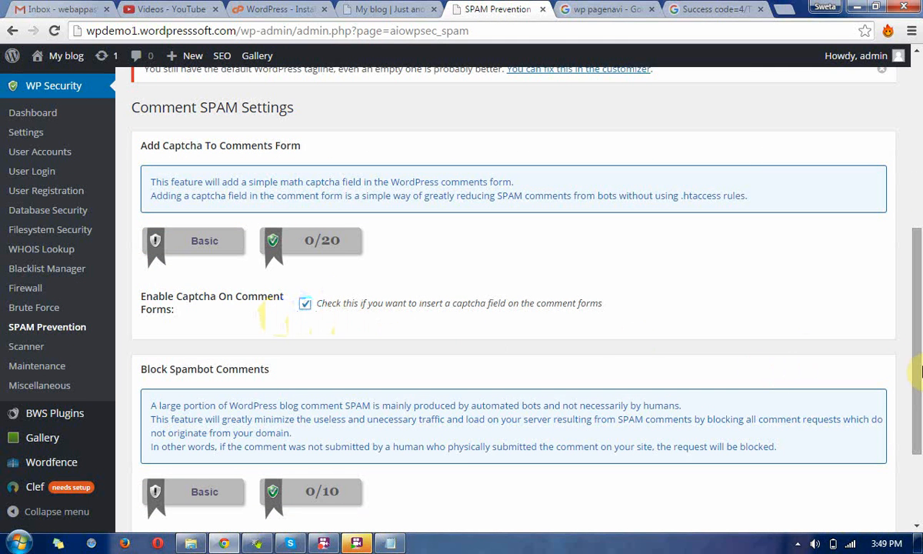
scroll(914, 340, "down", 1)
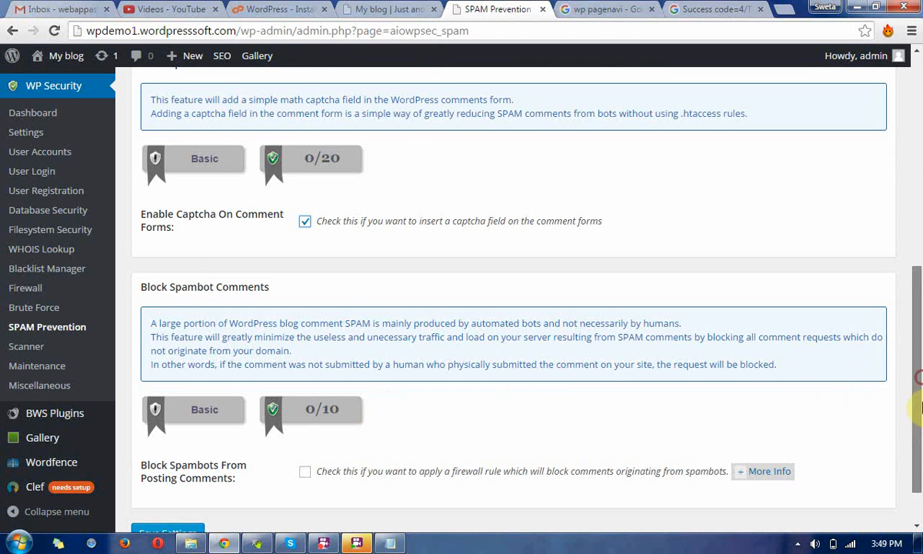
scroll(913, 405, "down", 1)
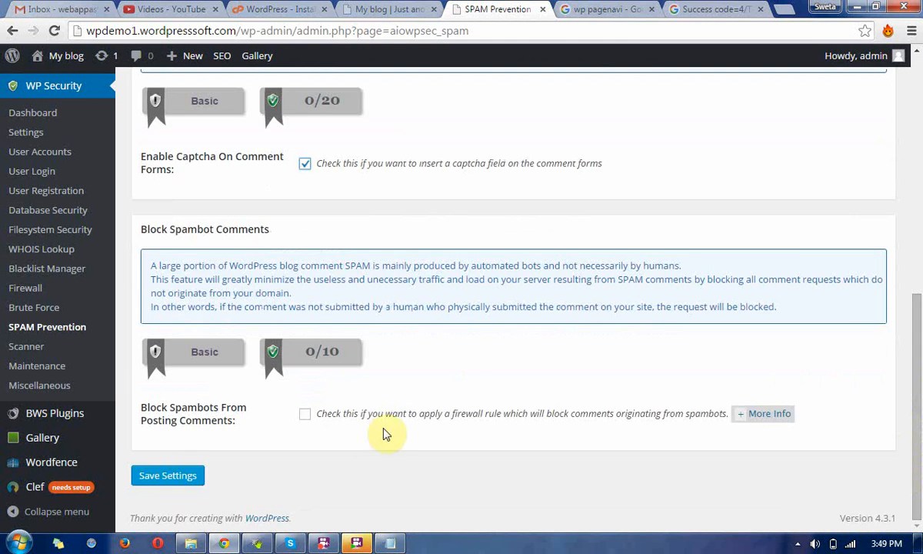
left_click(305, 415)
left_click(172, 476)
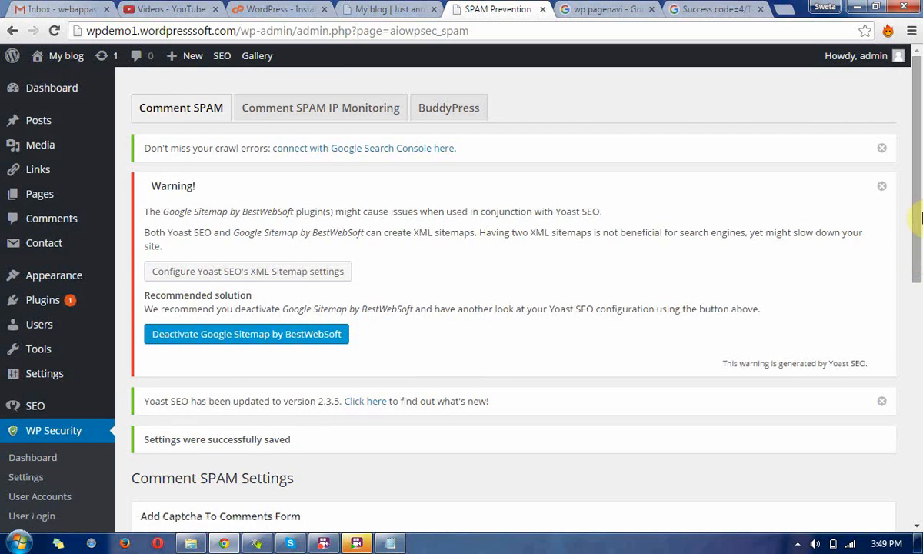
left_click_drag(918, 206, 902, 346)
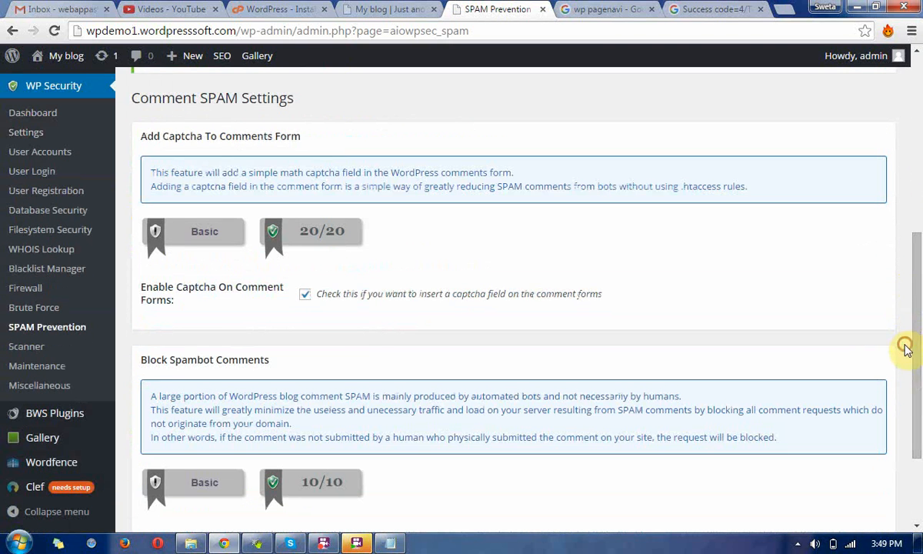
- Open the Wordfence scan page, dismiss its welcome message and start a scan of the site
mouse_move(62, 468)
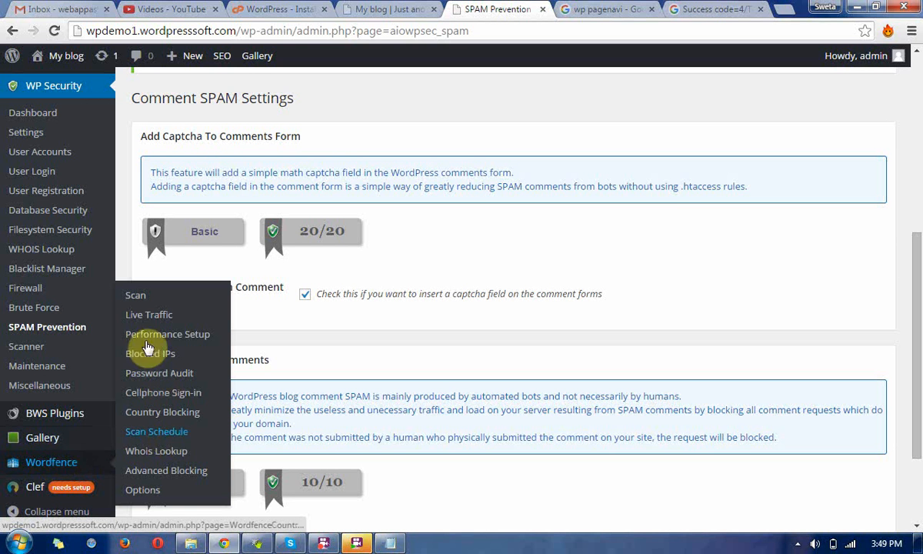
left_click(149, 300)
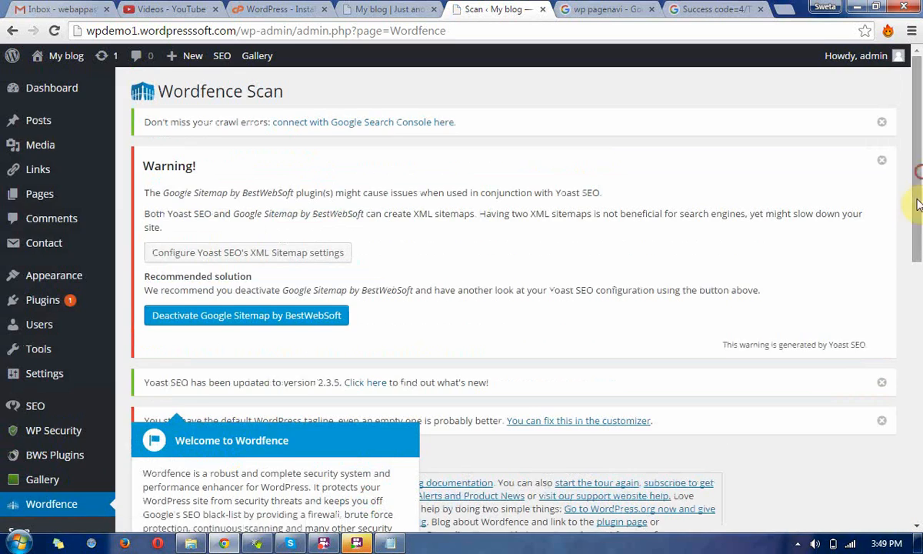
left_click_drag(914, 215, 914, 308)
left_click(391, 410)
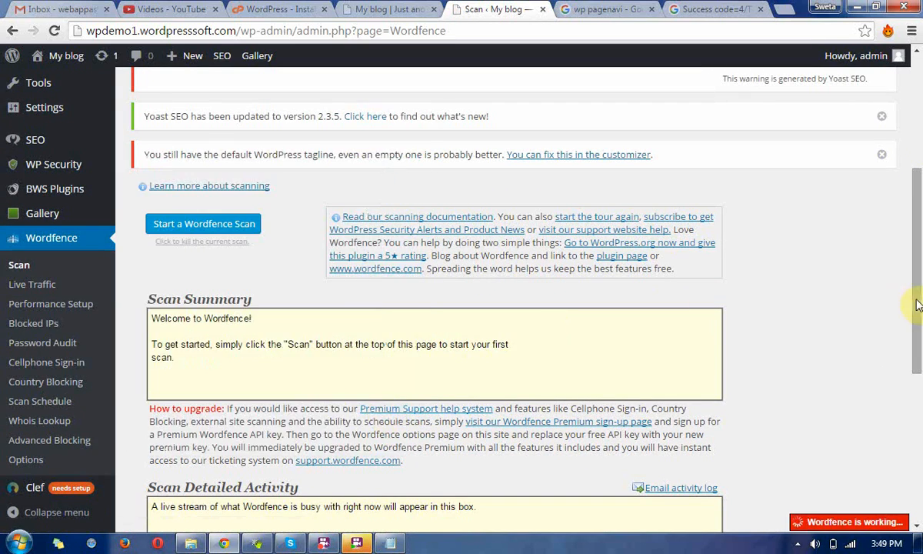
left_click_drag(917, 246, 917, 155)
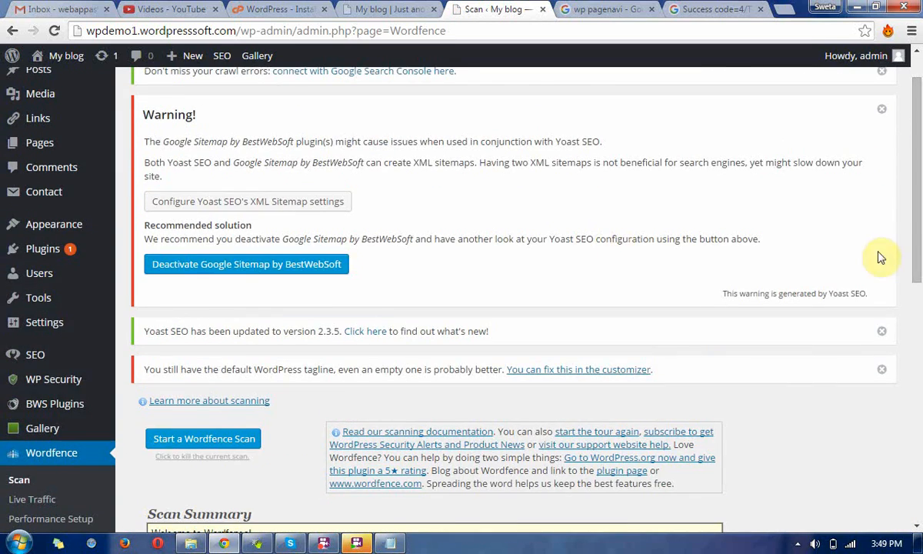
scroll(876, 277, "down", 4)
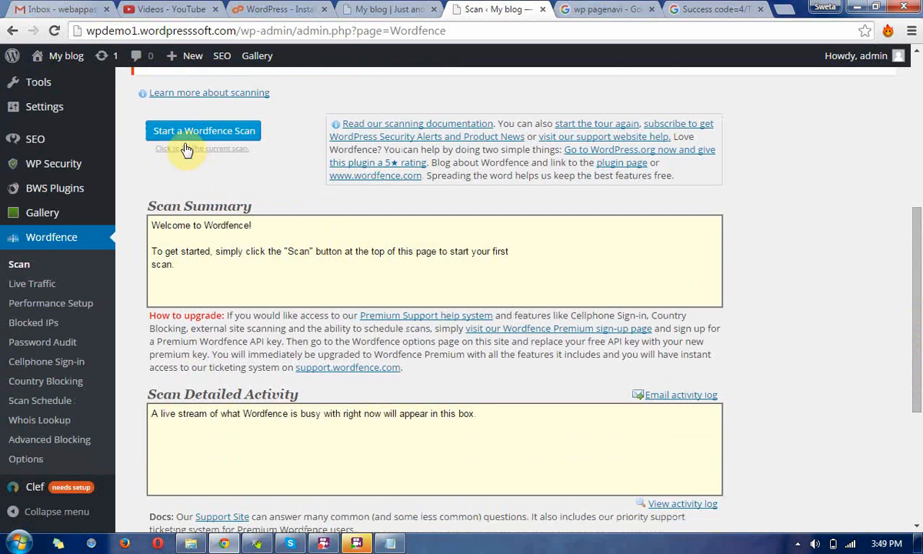
left_click(185, 137)
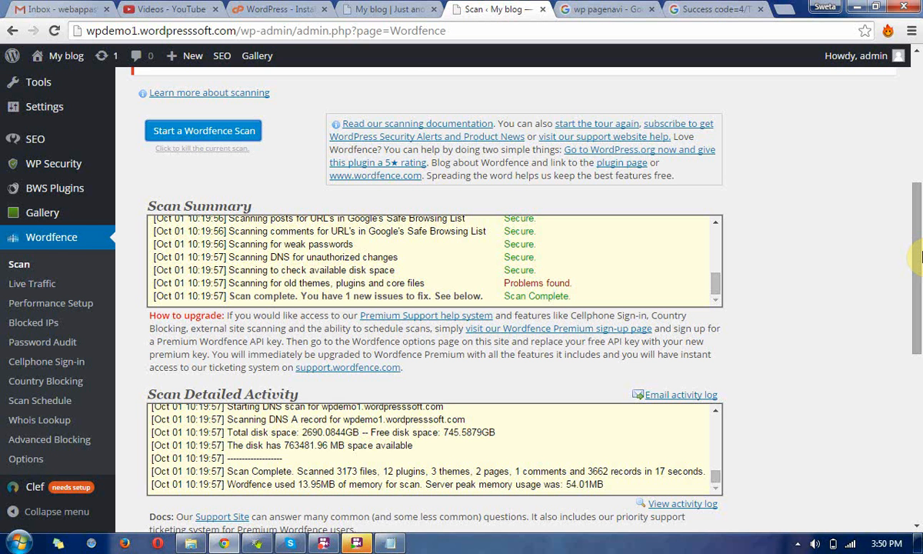
- Examine the Wordfence scan results, including the new issues list and the detailed scan activity
scroll(915, 262, "down", 6)
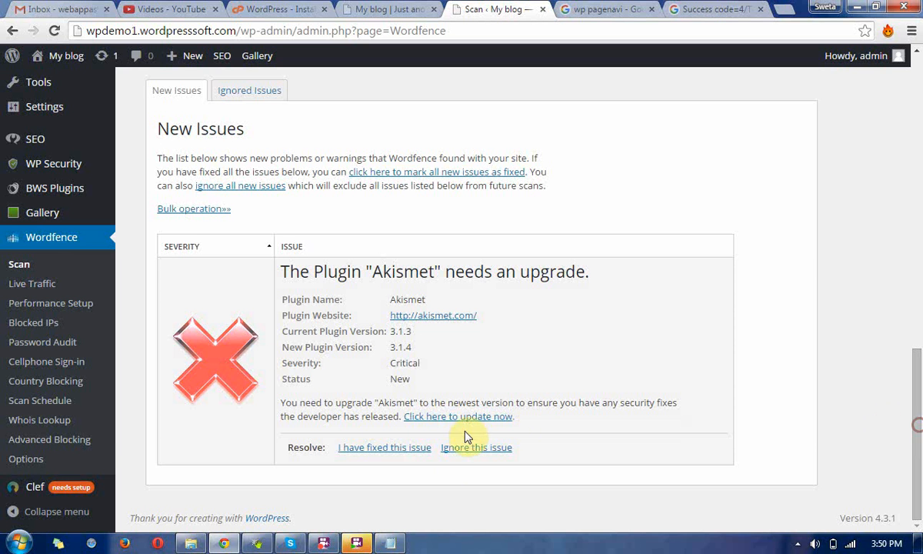
left_click(402, 450)
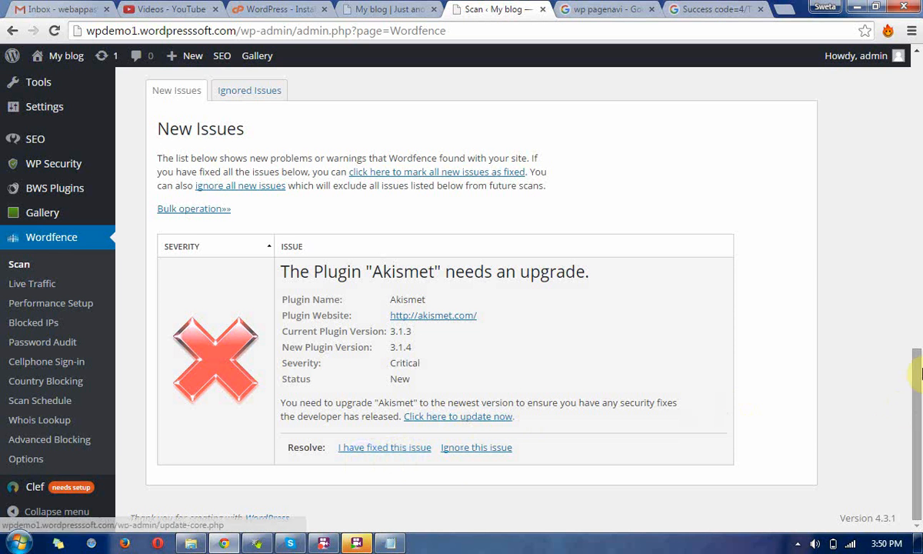
scroll(916, 153, "up", 3)
left_click_drag(917, 153, 916, 336)
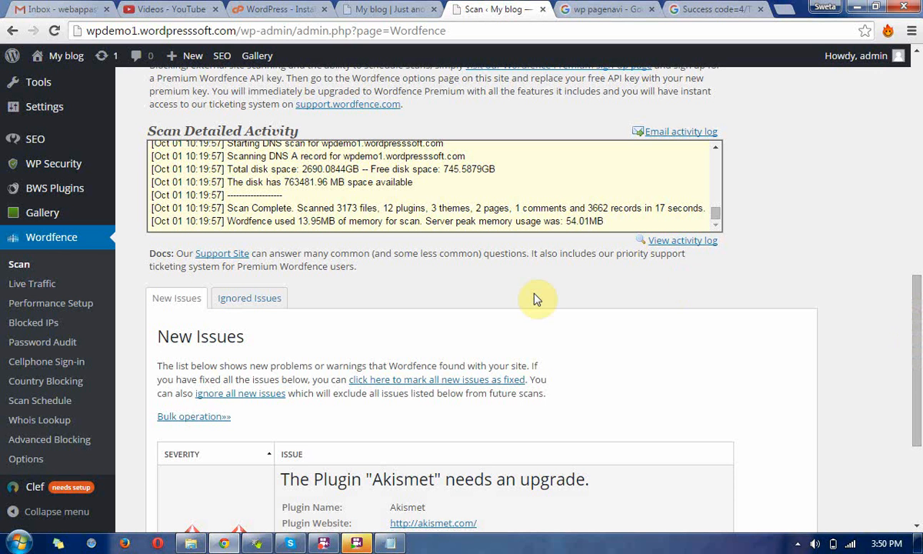
left_click(323, 542)
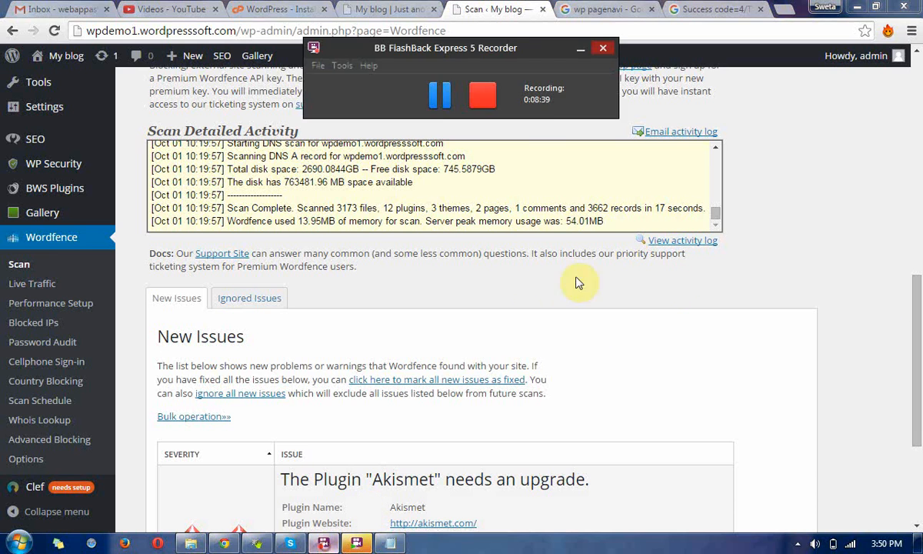